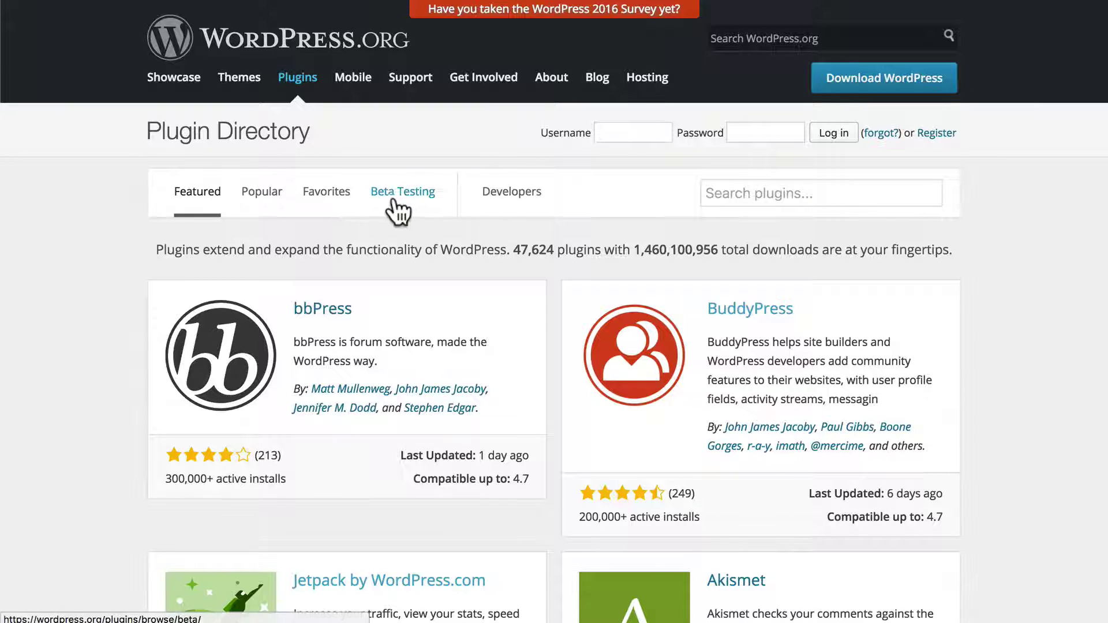
Look through the Featured plugins in the WordPress.org Plugin Directory, from bbPress and BuddyPress down to WP Super Cache
scroll(543, 234, "down", 1)
scroll(543, 234, "down", 1)
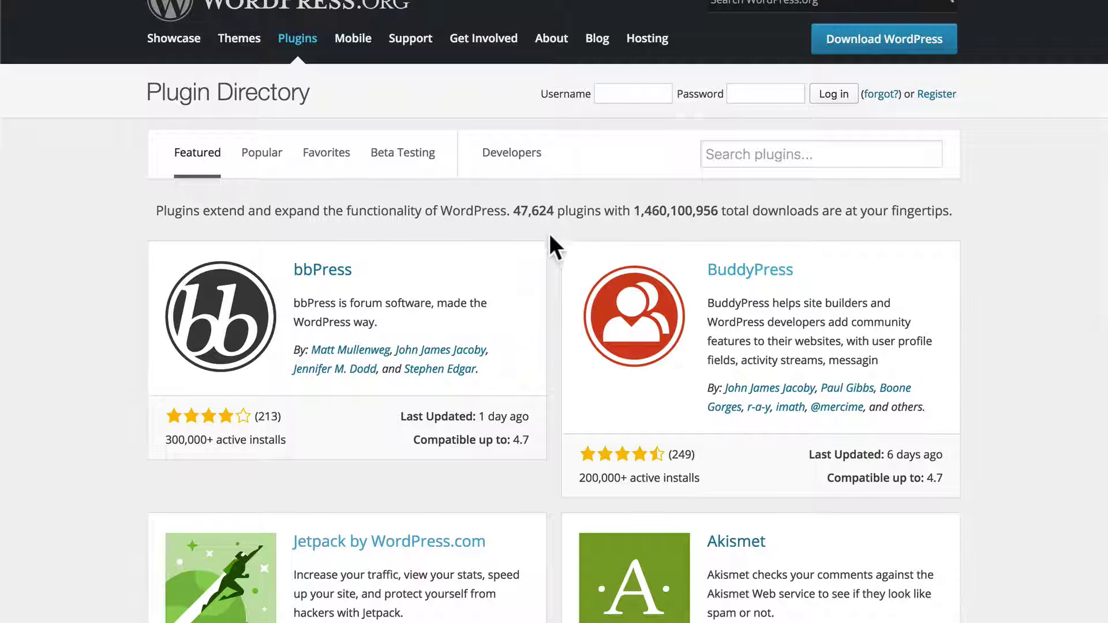
scroll(549, 233, "down", 5)
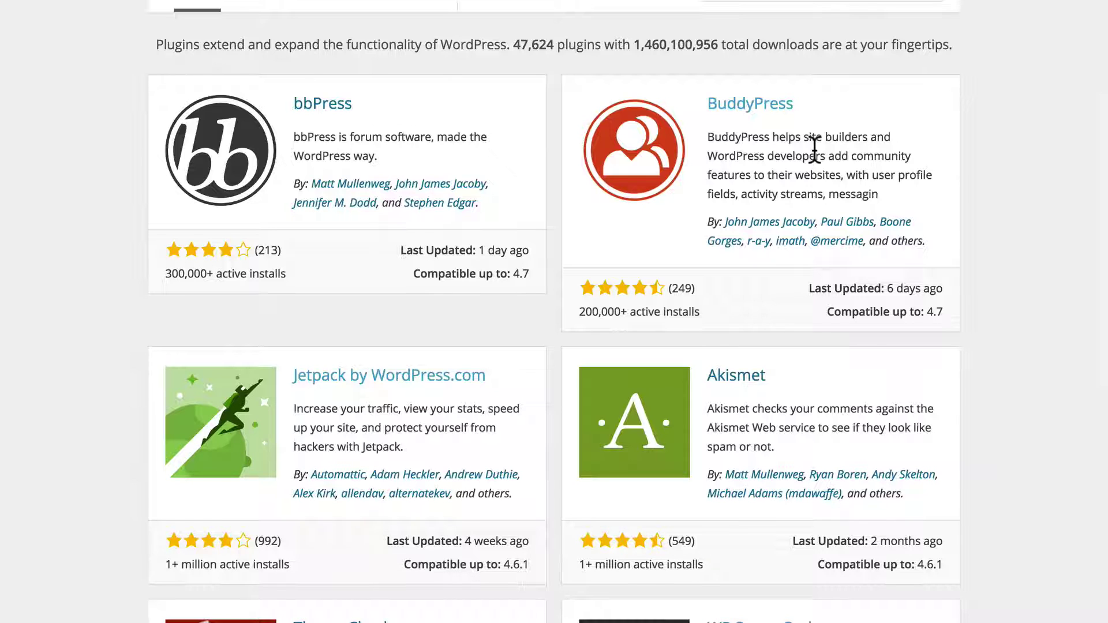
scroll(814, 149, "down", 3)
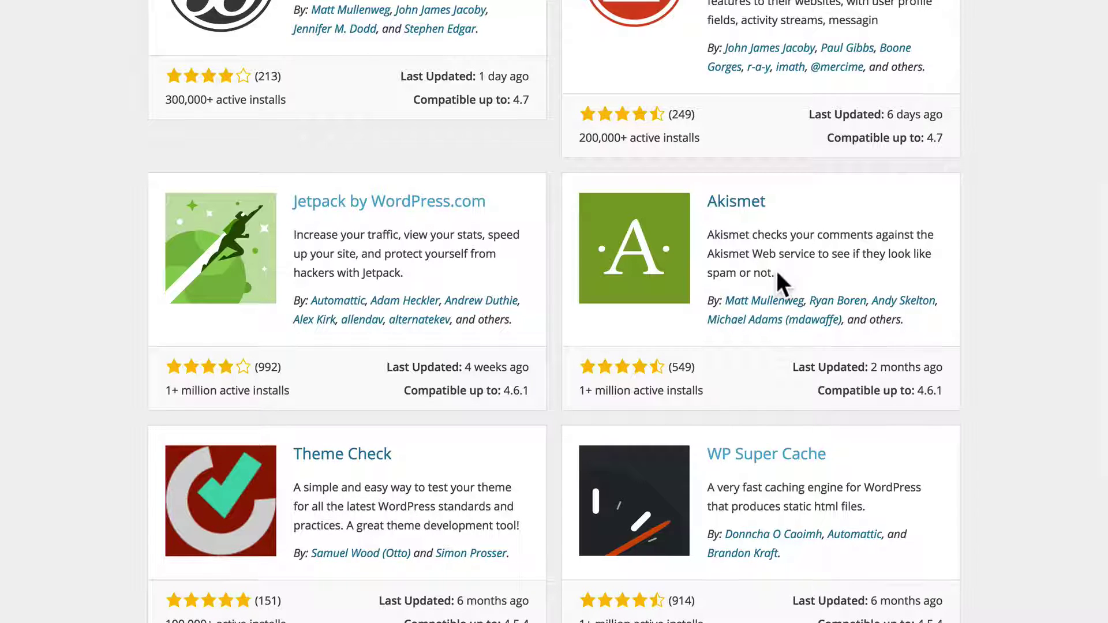
scroll(777, 274, "down", 2)
scroll(777, 274, "down", 2)
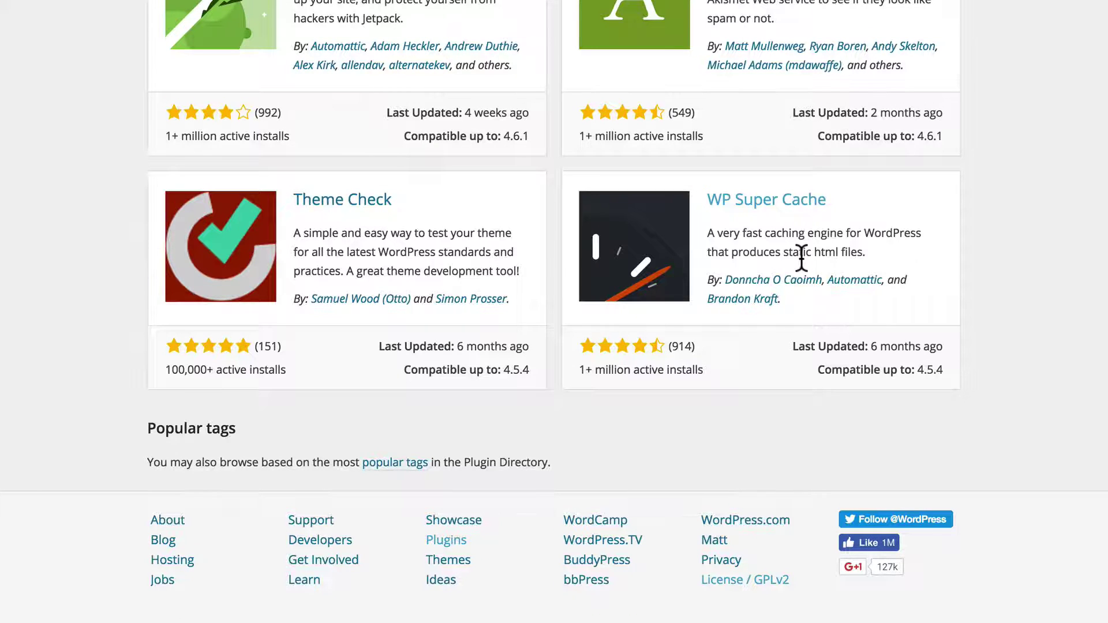
scroll(802, 258, "up", 10)
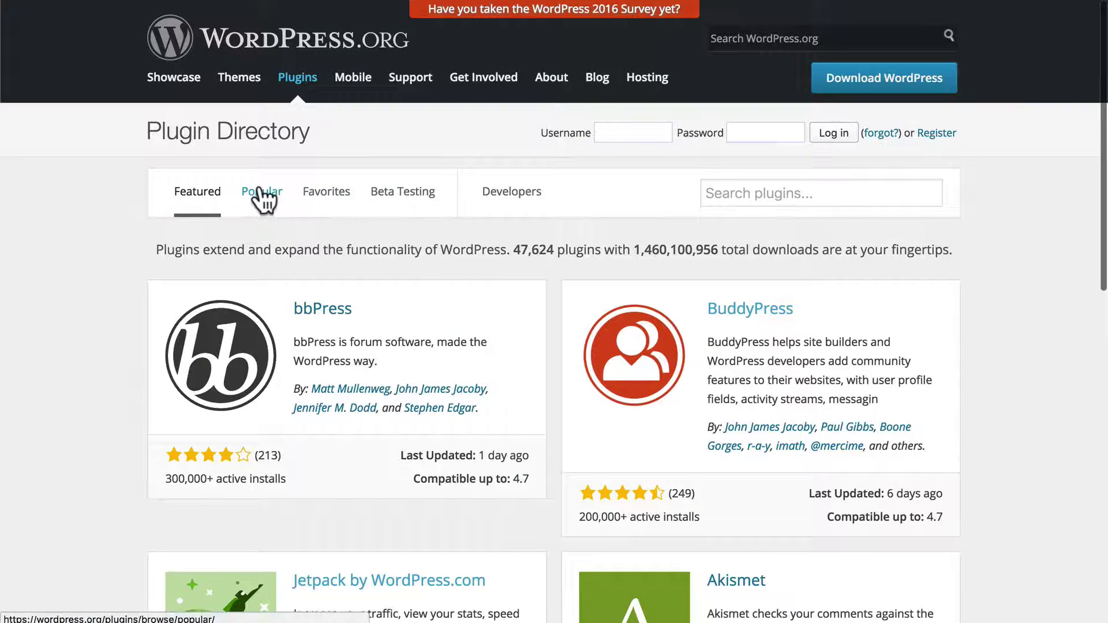
Show the Popular plugins in the directory and look through the first page of the listing
left_click(261, 196)
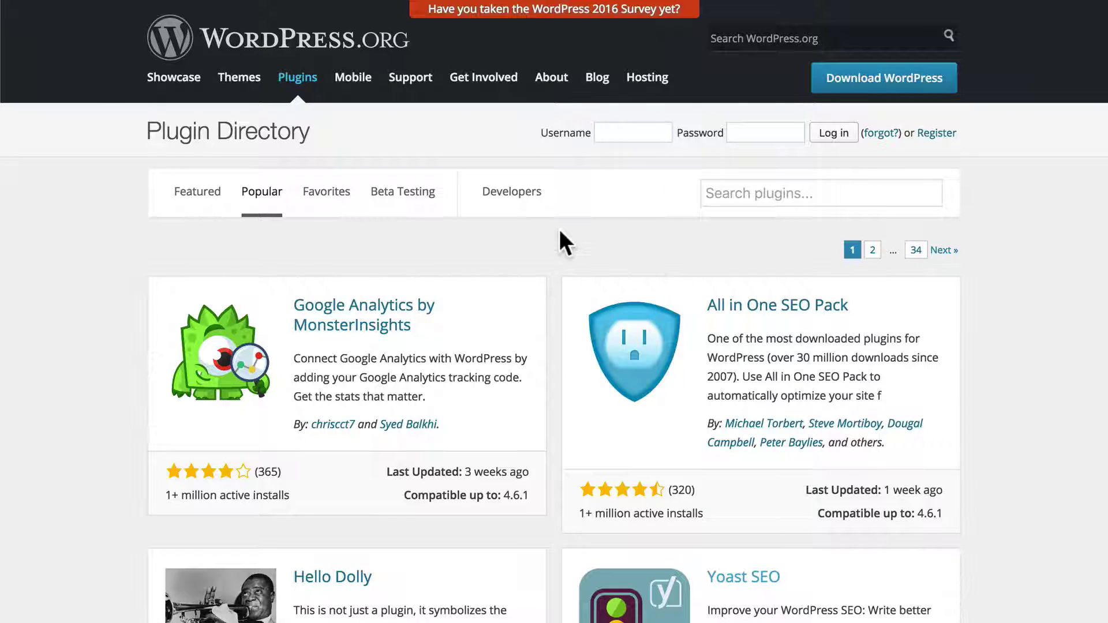
scroll(559, 230, "down", 3)
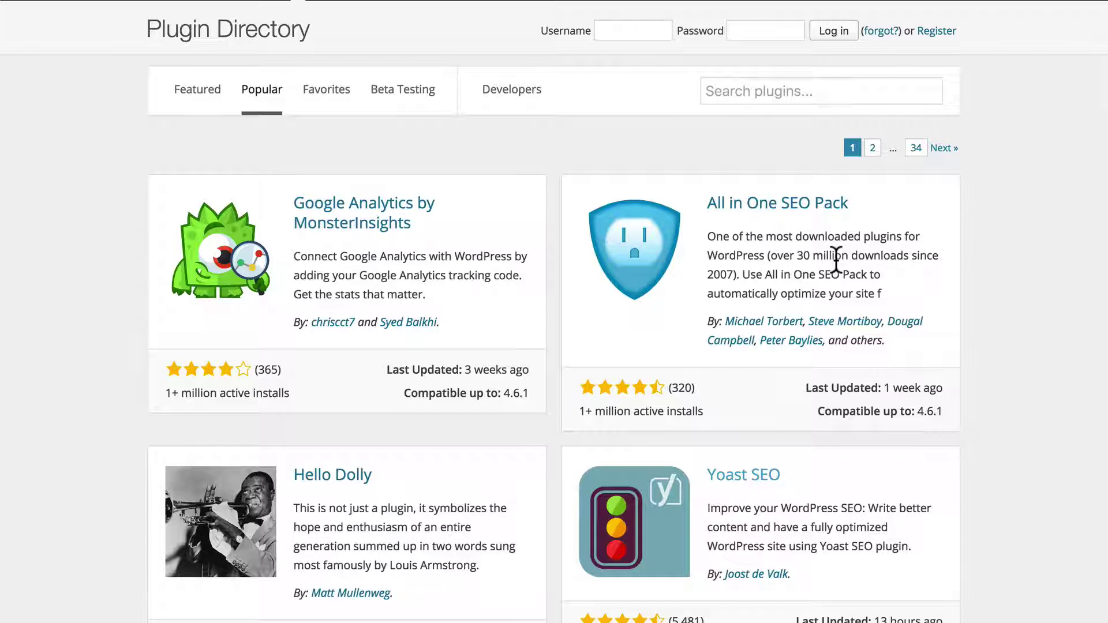
scroll(836, 260, "down", 3)
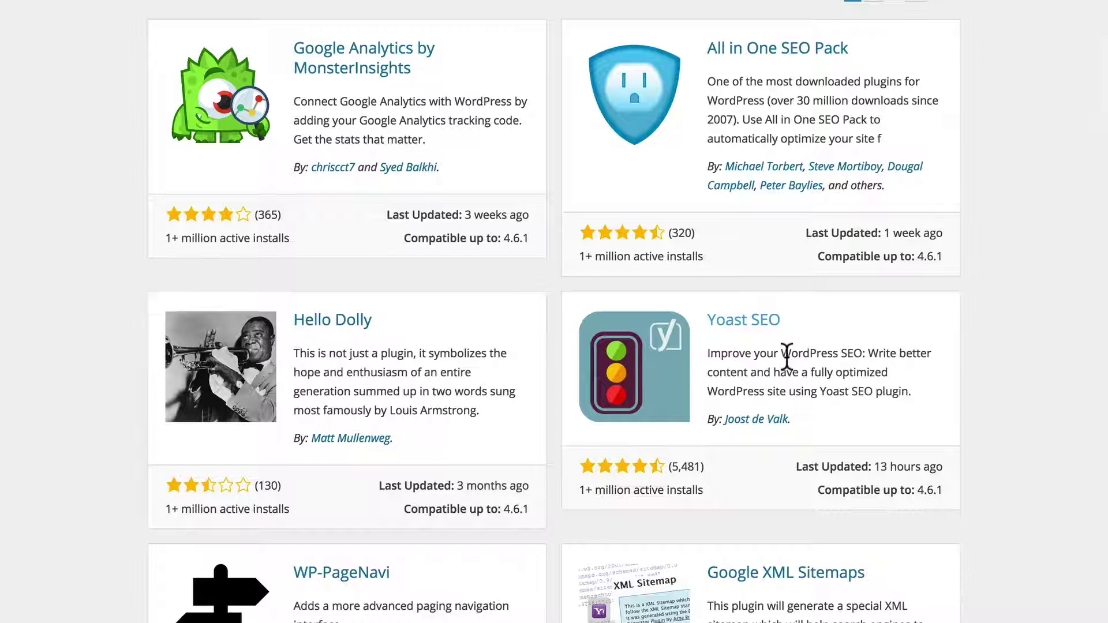
scroll(786, 357, "down", 10)
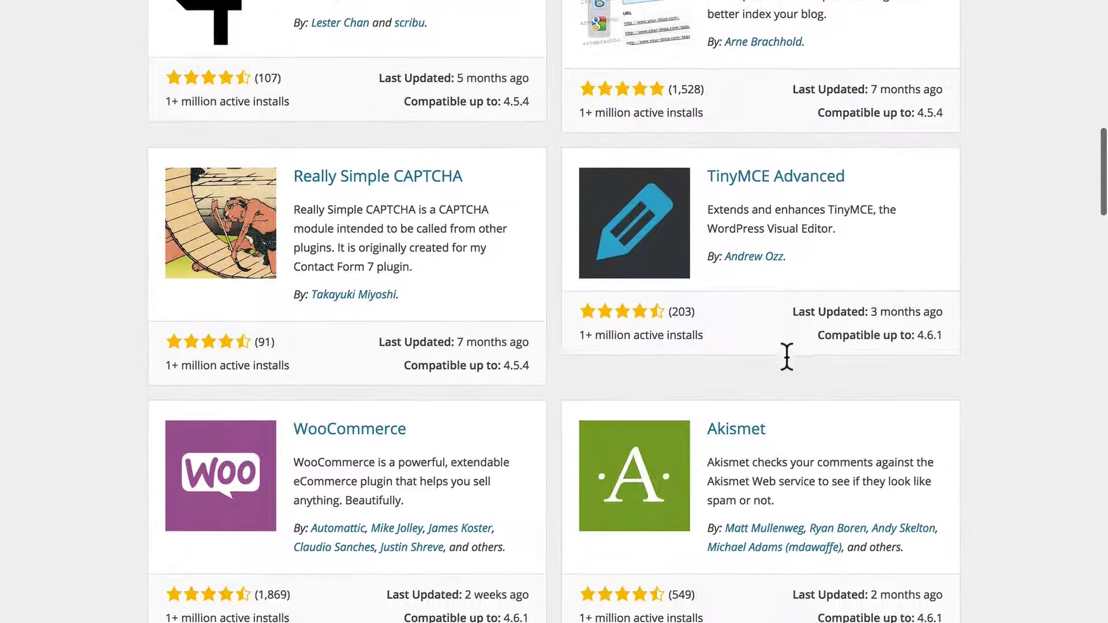
scroll(786, 356, "down", 3)
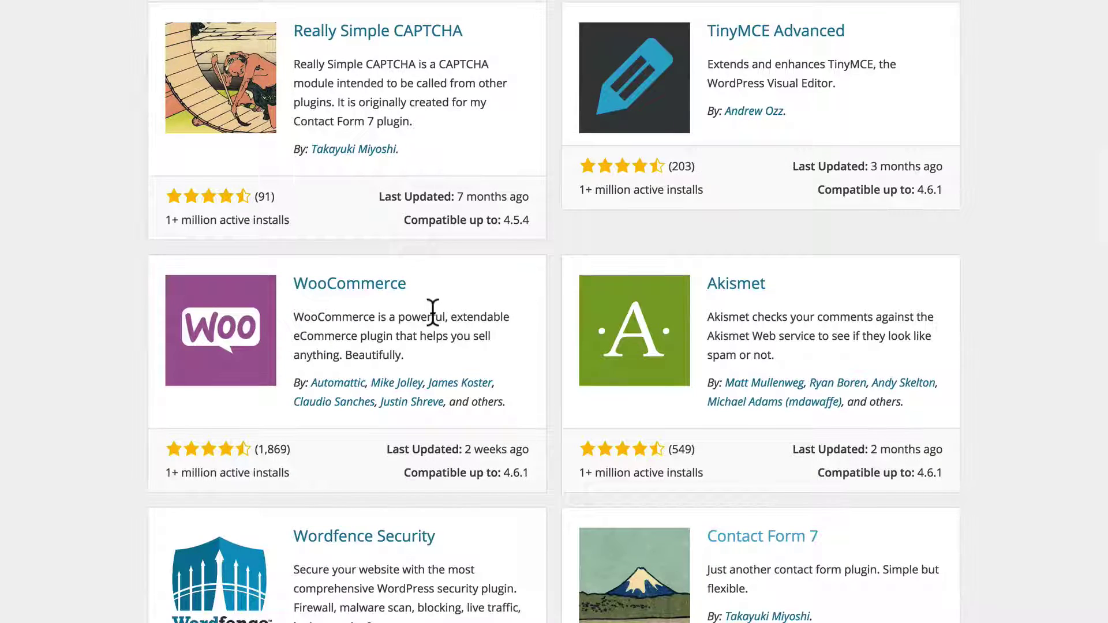
scroll(433, 312, "down", 6)
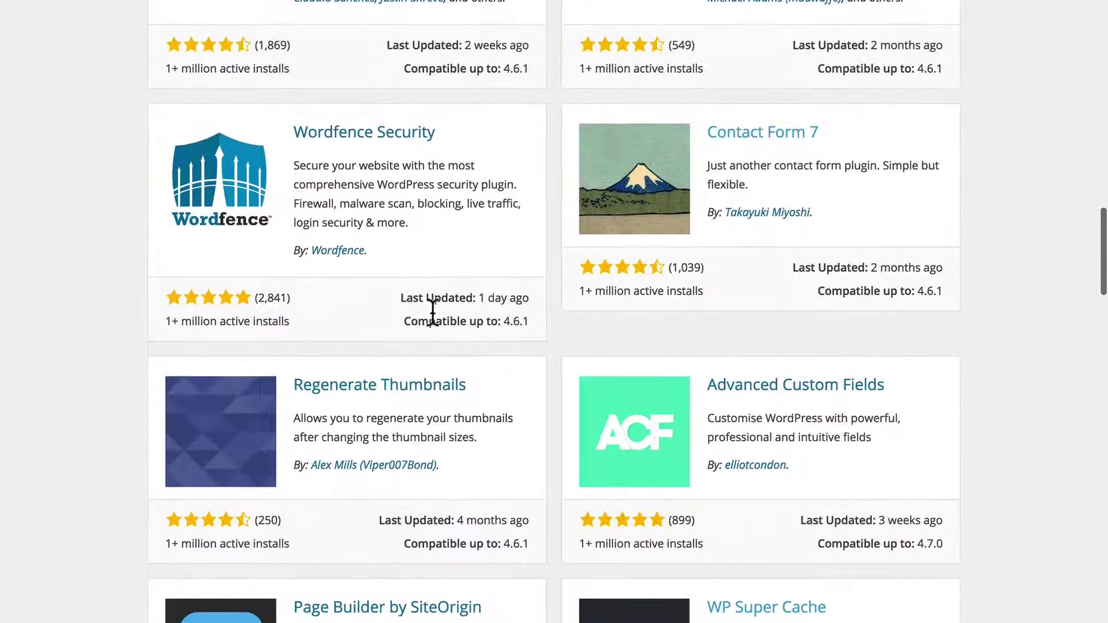
scroll(433, 312, "down", 2)
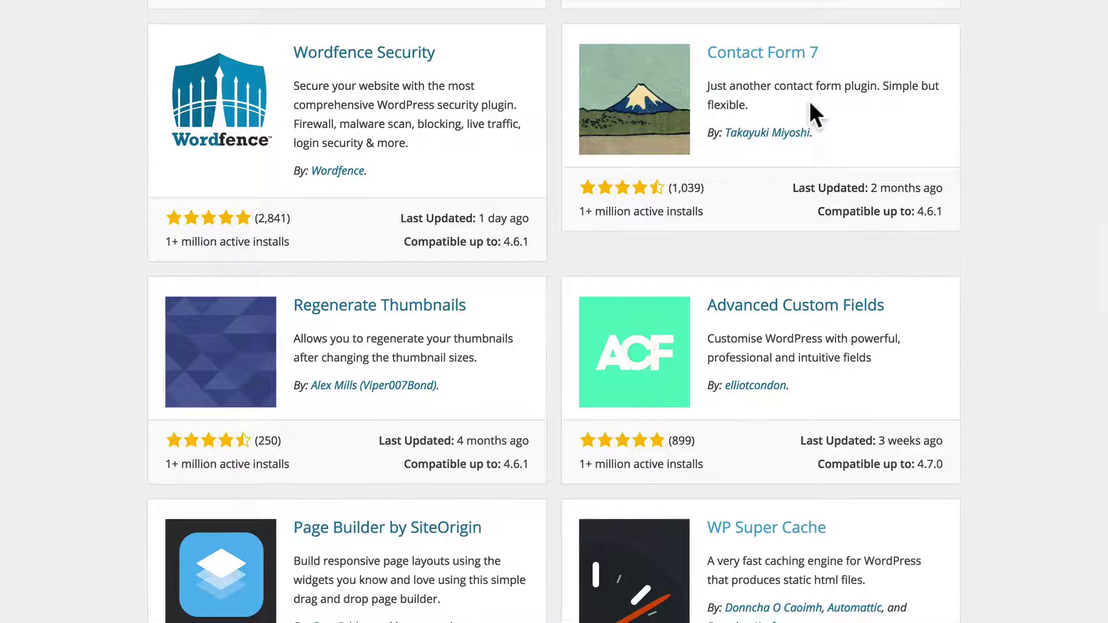
scroll(810, 104, "down", 8)
scroll(810, 104, "down", 10)
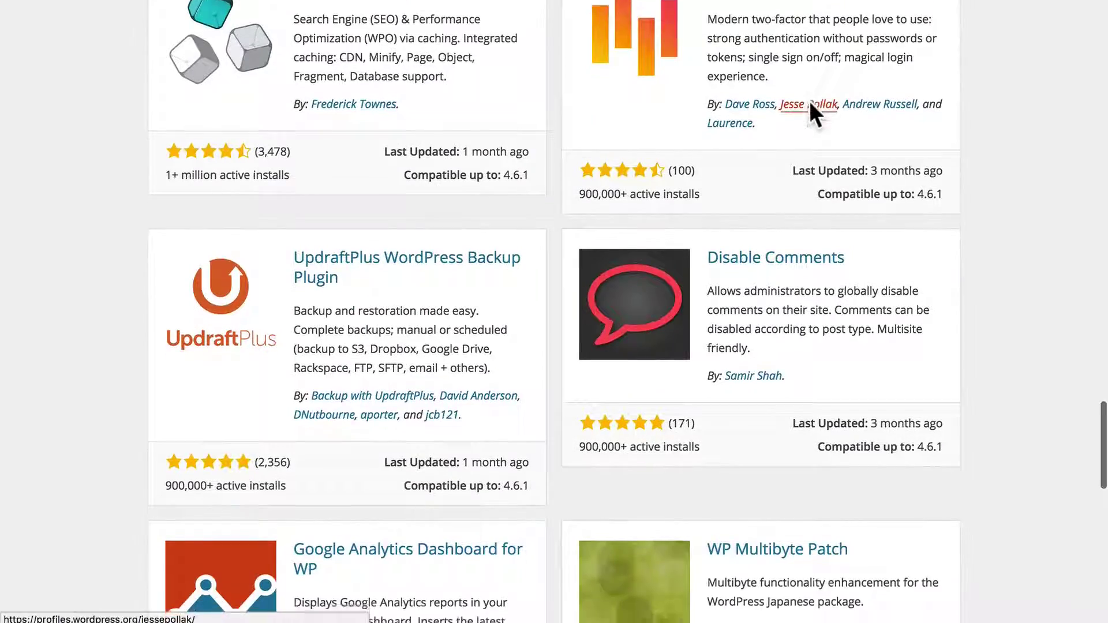
scroll(810, 103, "down", 2)
scroll(810, 104, "up", 20)
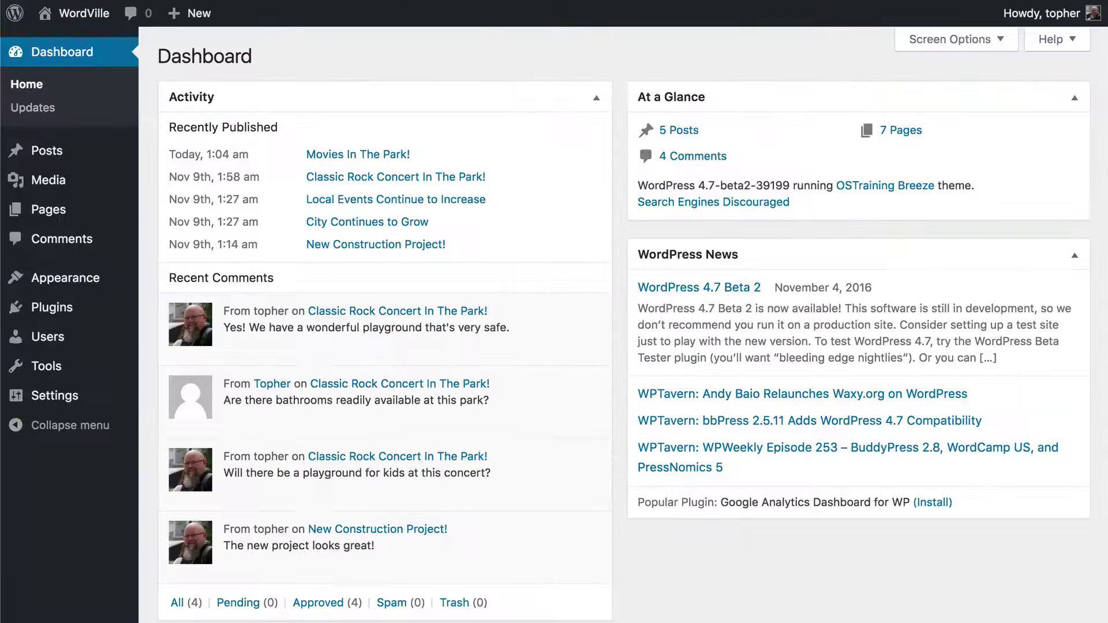
In the WordVille site's WordPress admin, view the installed plugins and go on to the page for adding new ones
mouse_move(48, 308)
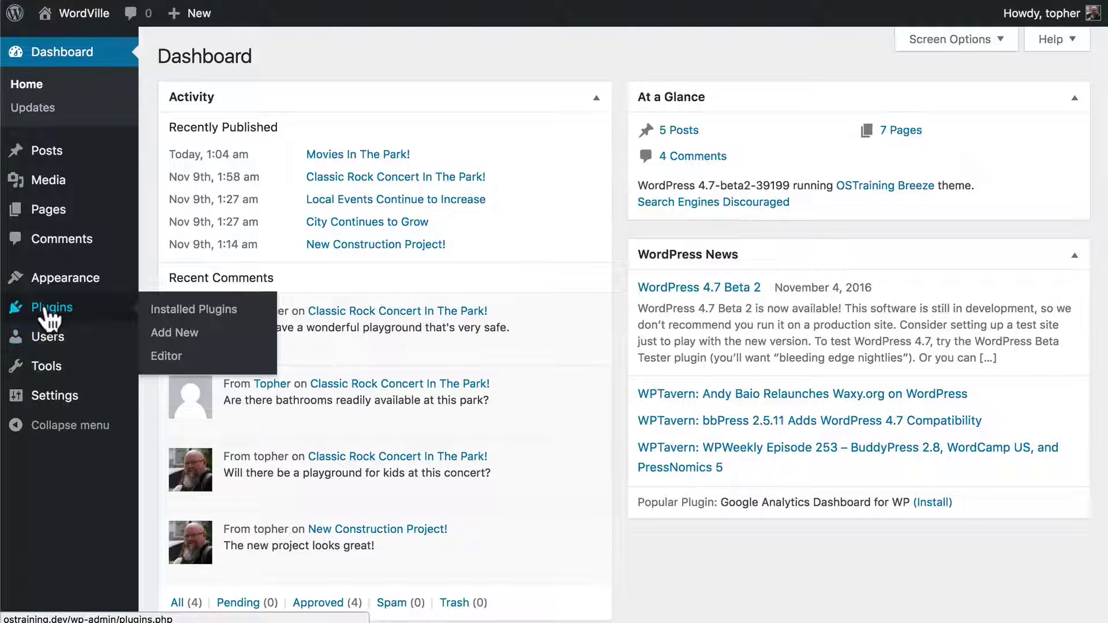
left_click(185, 315)
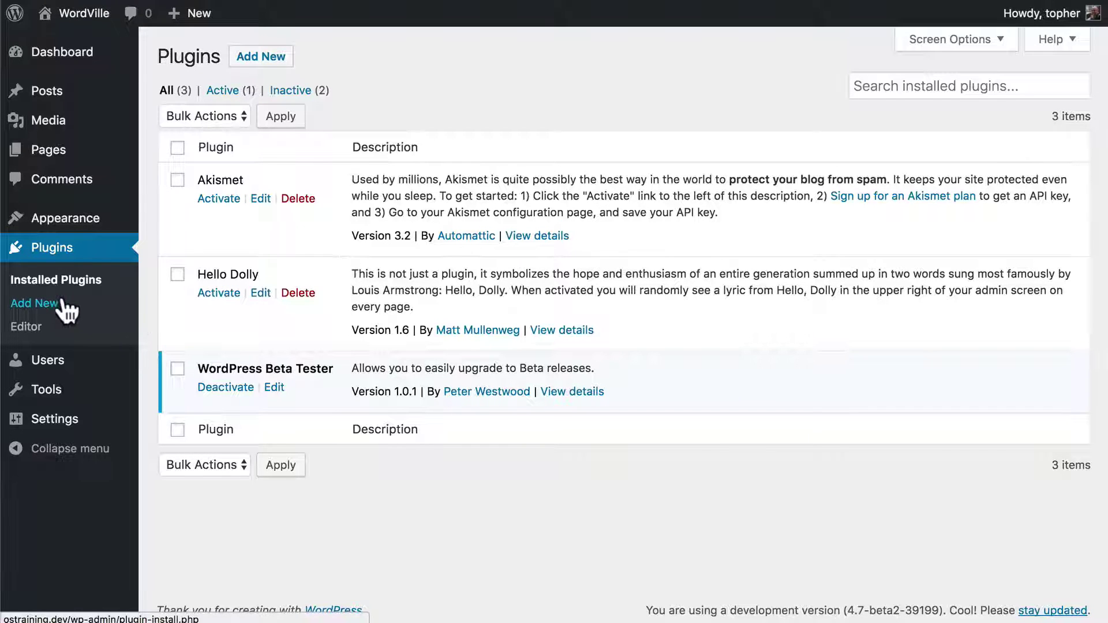
left_click(272, 57)
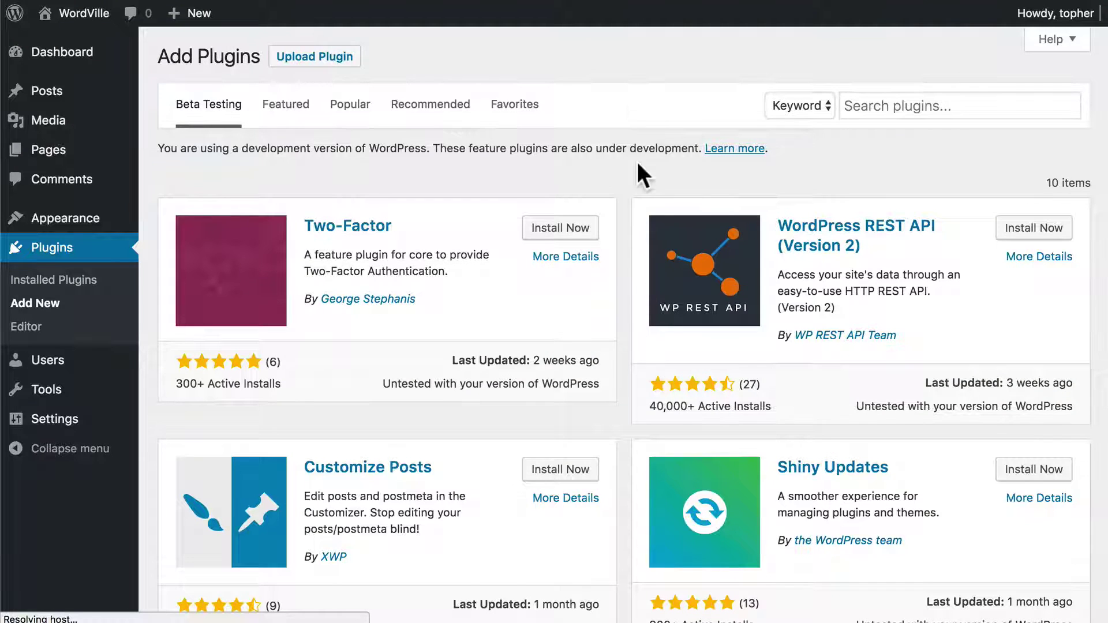
Look through the Beta Testing plugins offered for installation
scroll(638, 163, "down", 9)
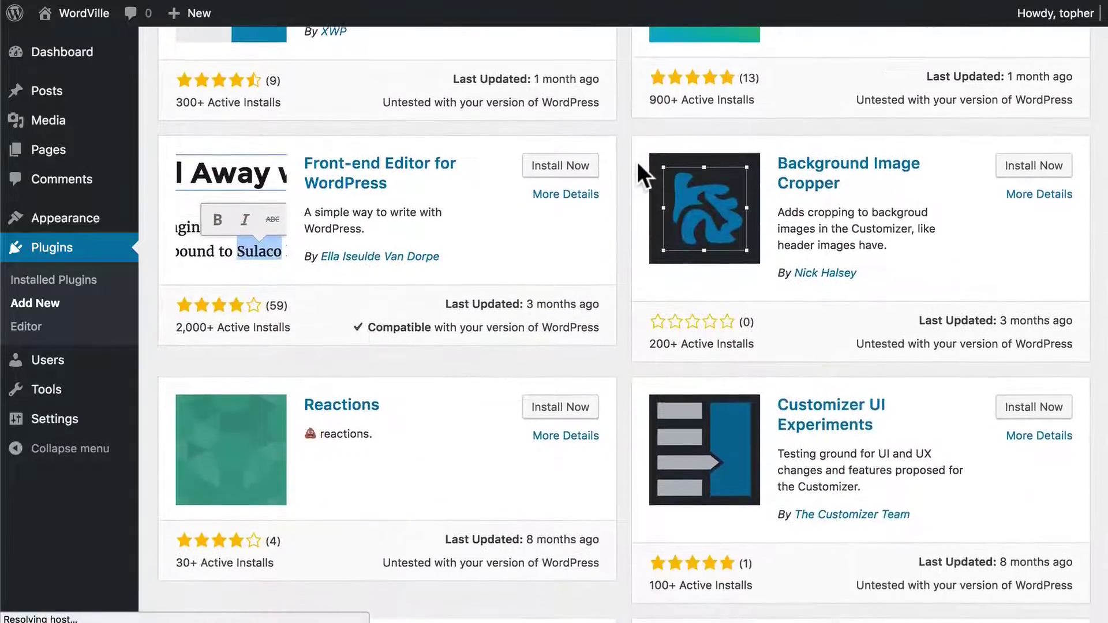
scroll(637, 162, "down", 6)
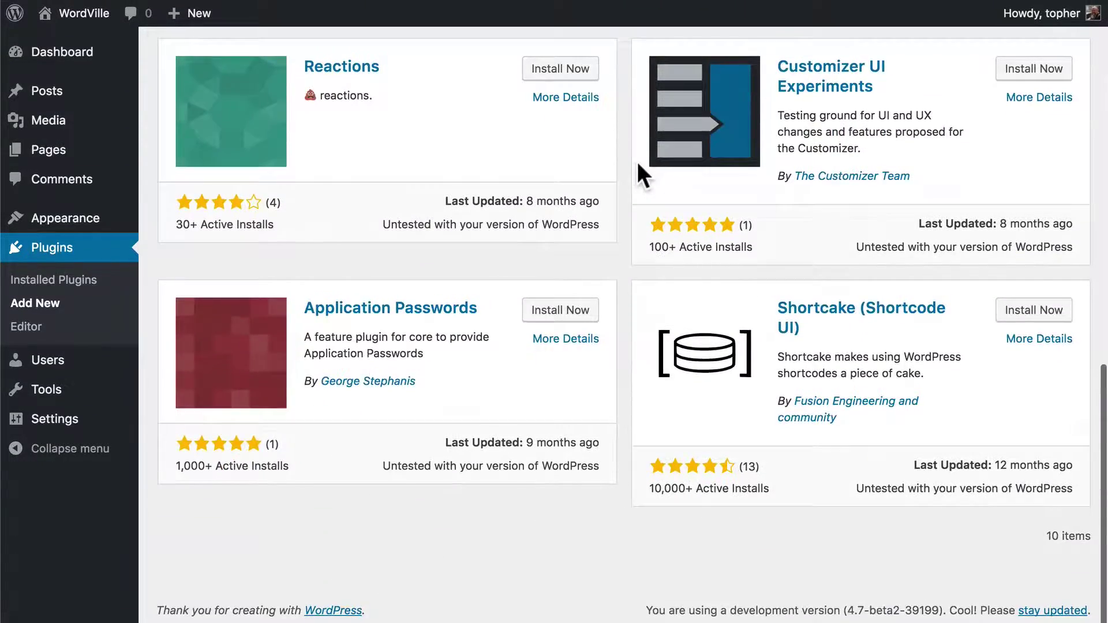
scroll(637, 161, "up", 15)
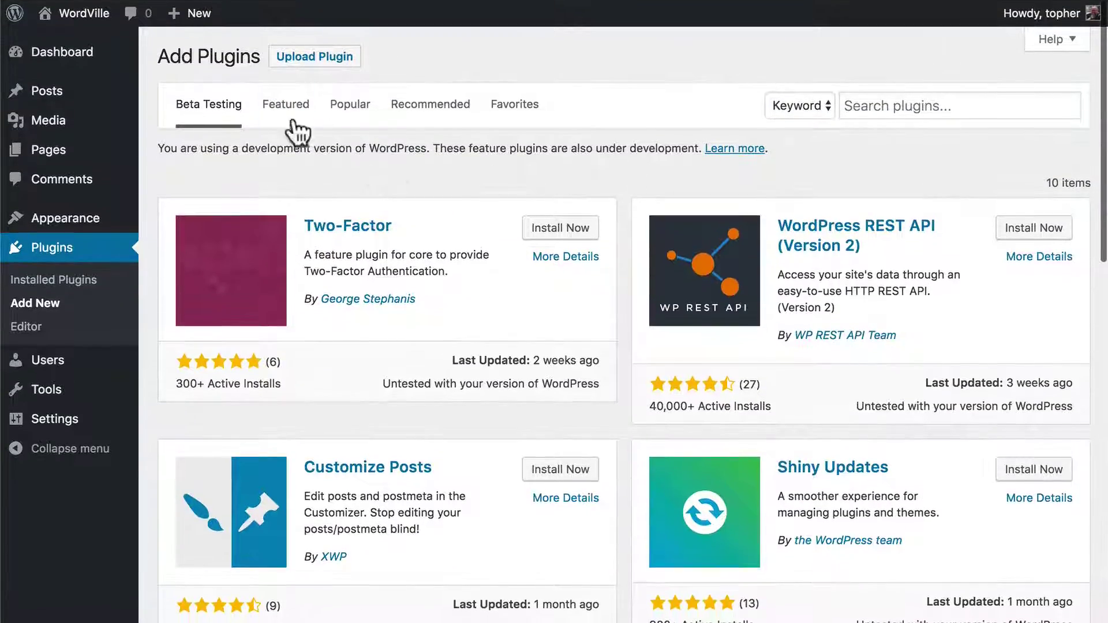
Browse the Featured, Popular and Recommended plugin listings on the Add Plugins page
left_click(293, 123)
left_click(350, 113)
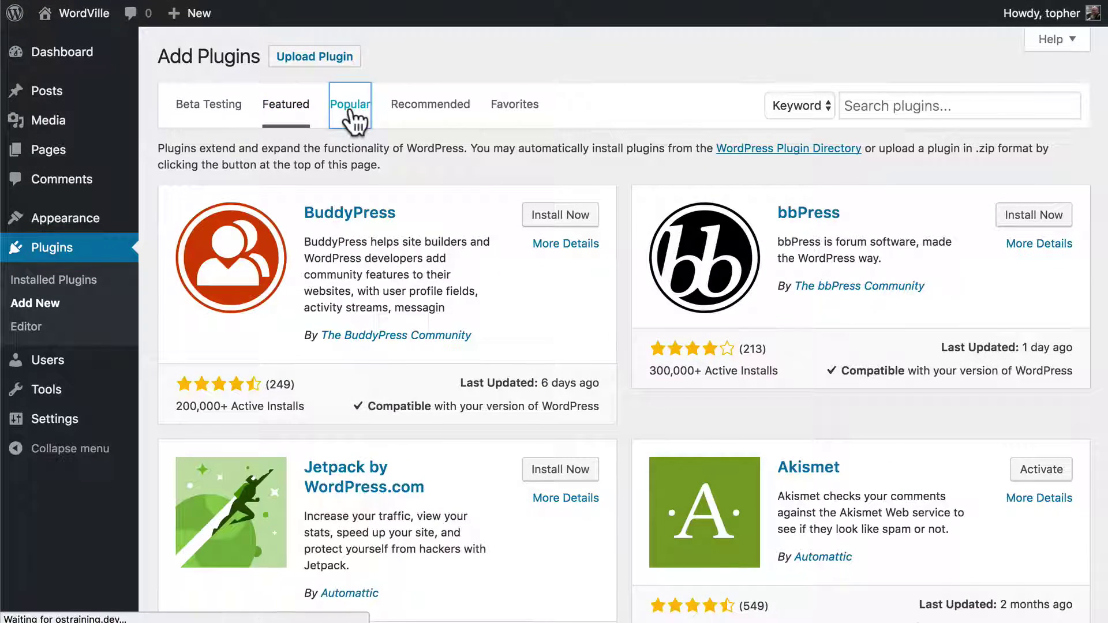
scroll(625, 144, "down", 11)
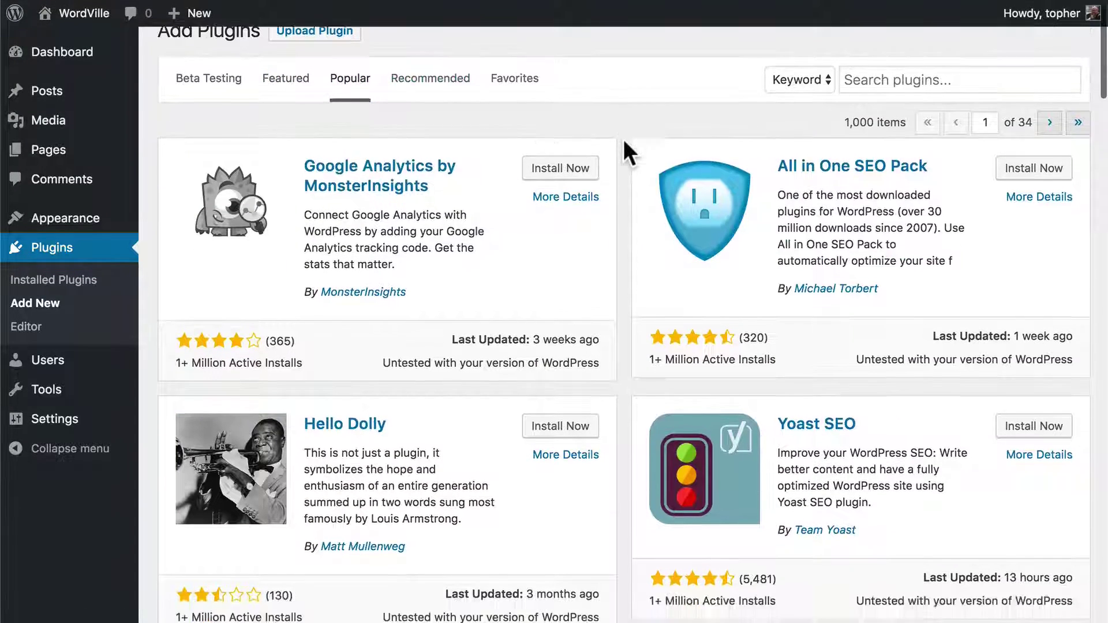
scroll(623, 139, "up", 10)
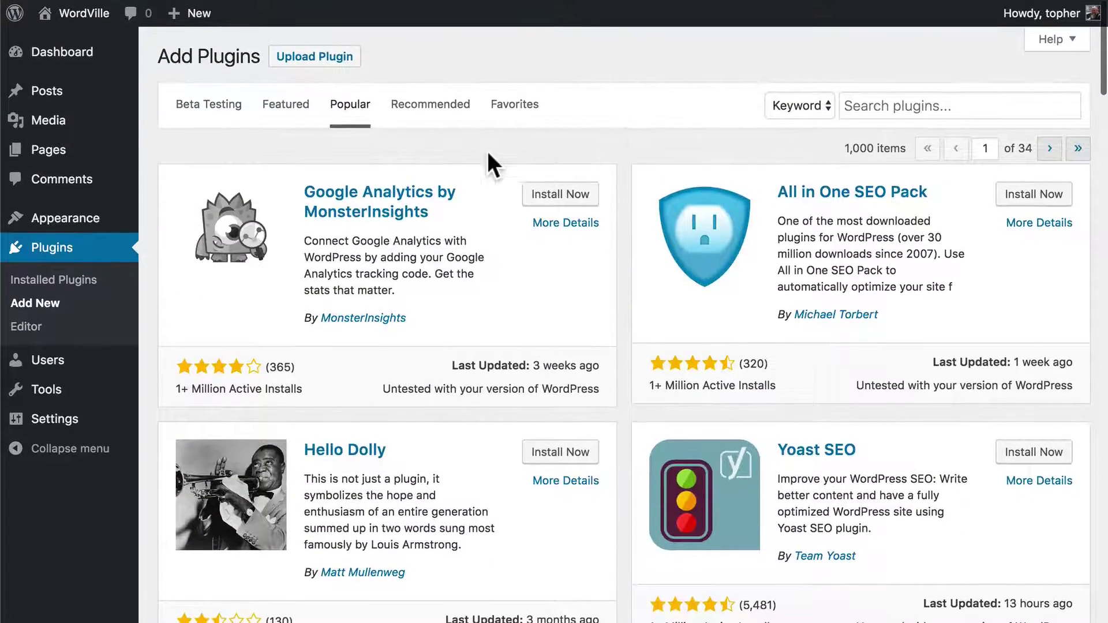
left_click(432, 115)
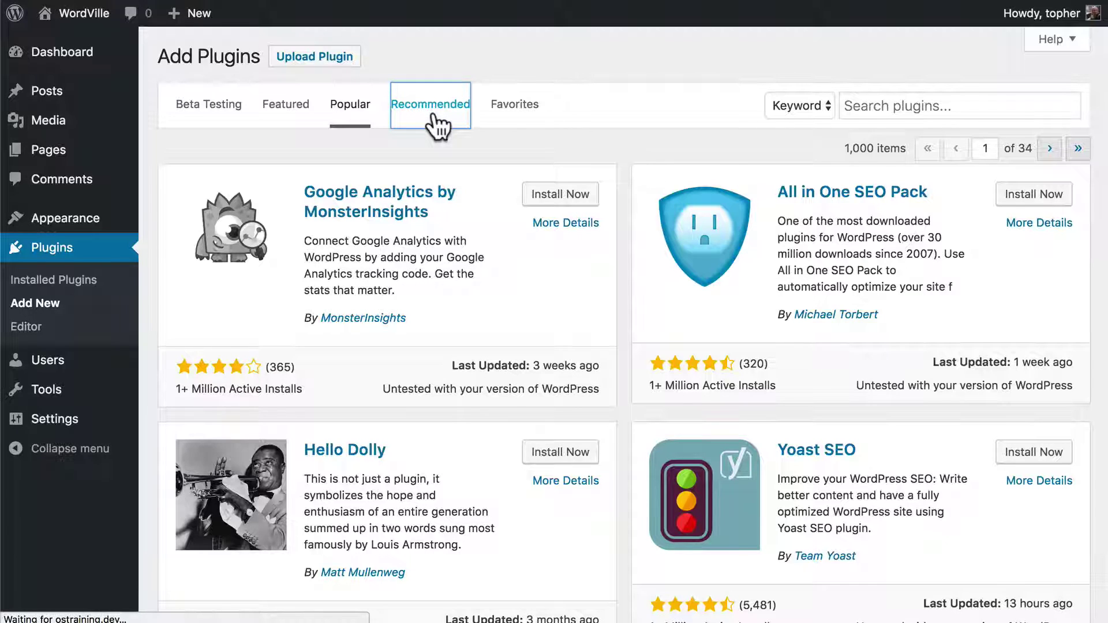
Open the Favorites listing, enter the WordPress.org username and retrieve that account's favorite plugins
left_click(511, 112)
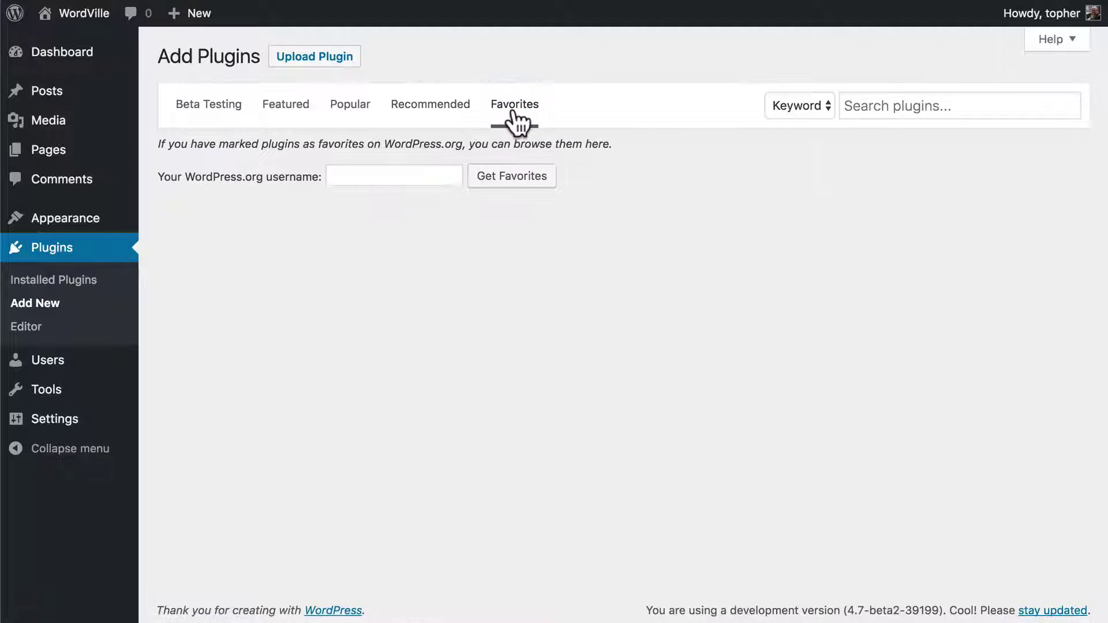
left_click(410, 175)
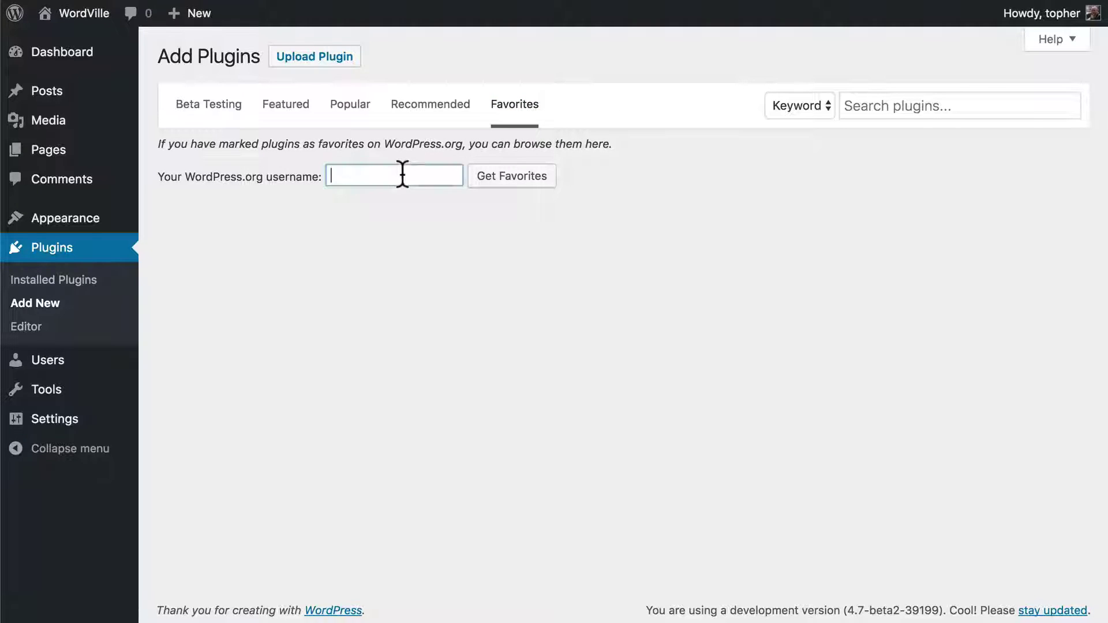
type("topher1kenobe")
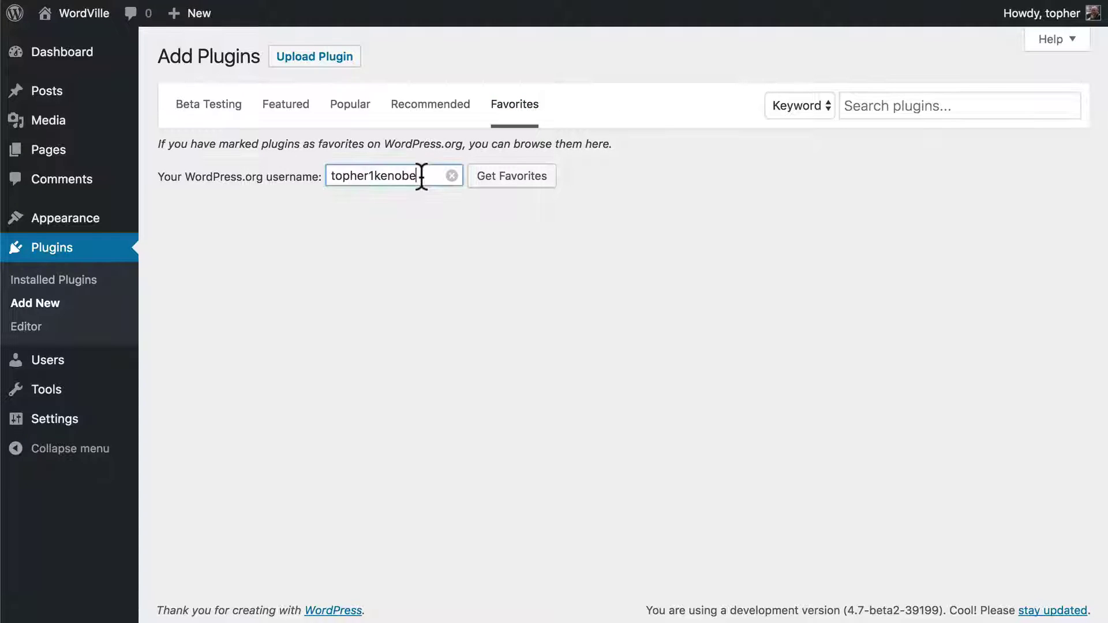
left_click(512, 179)
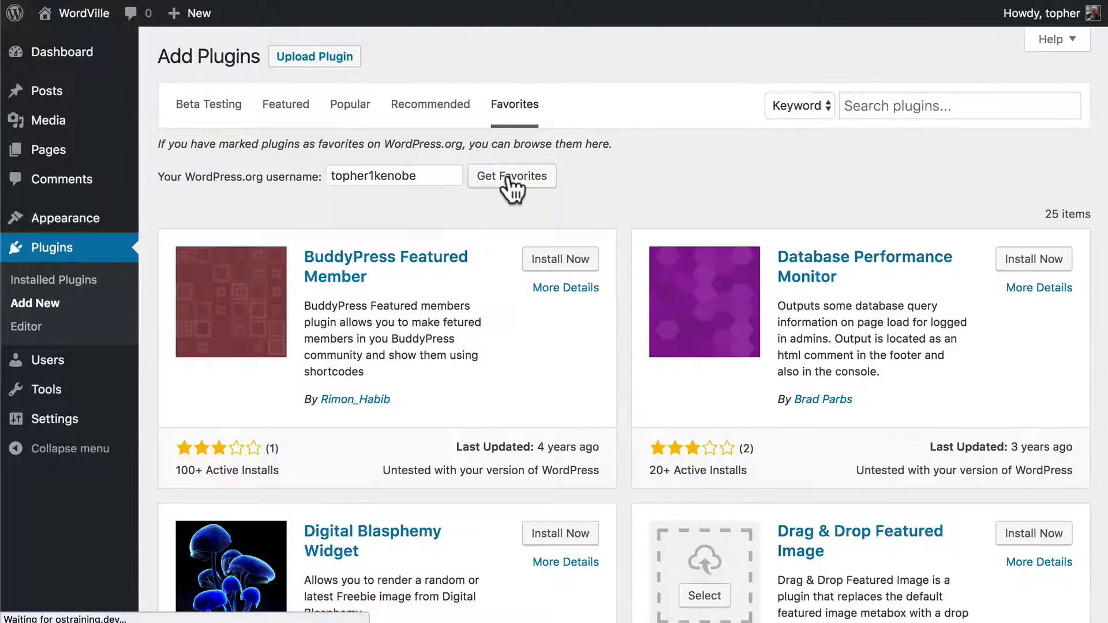
Look through the retrieved favorite plugins, down to Simple Page Ordering and User Switching
scroll(640, 167, "down", 6)
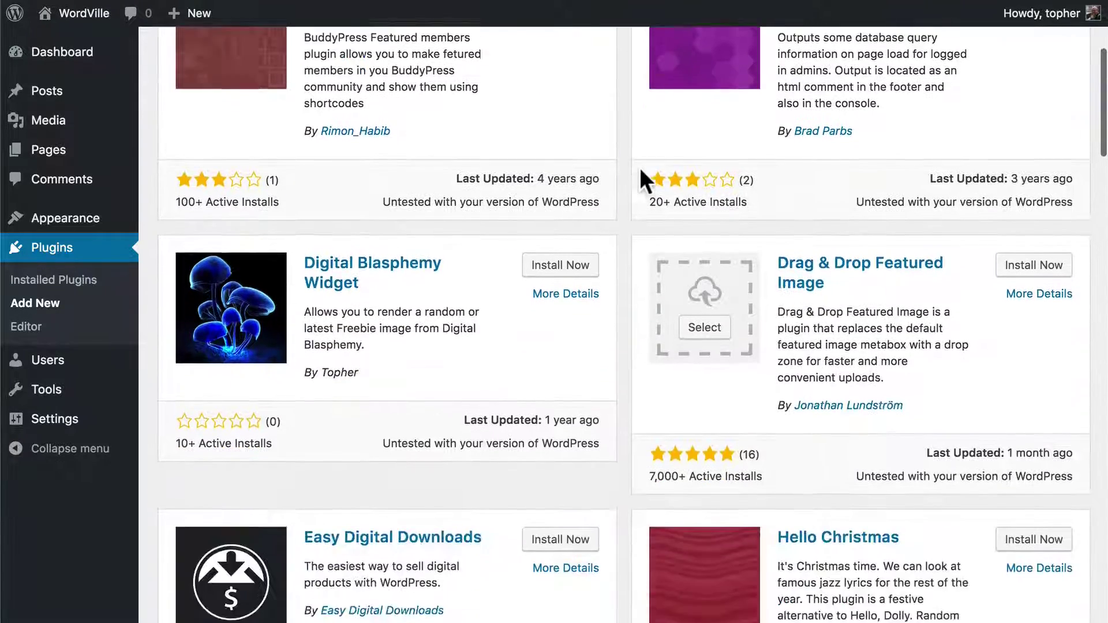
scroll(640, 167, "down", 8)
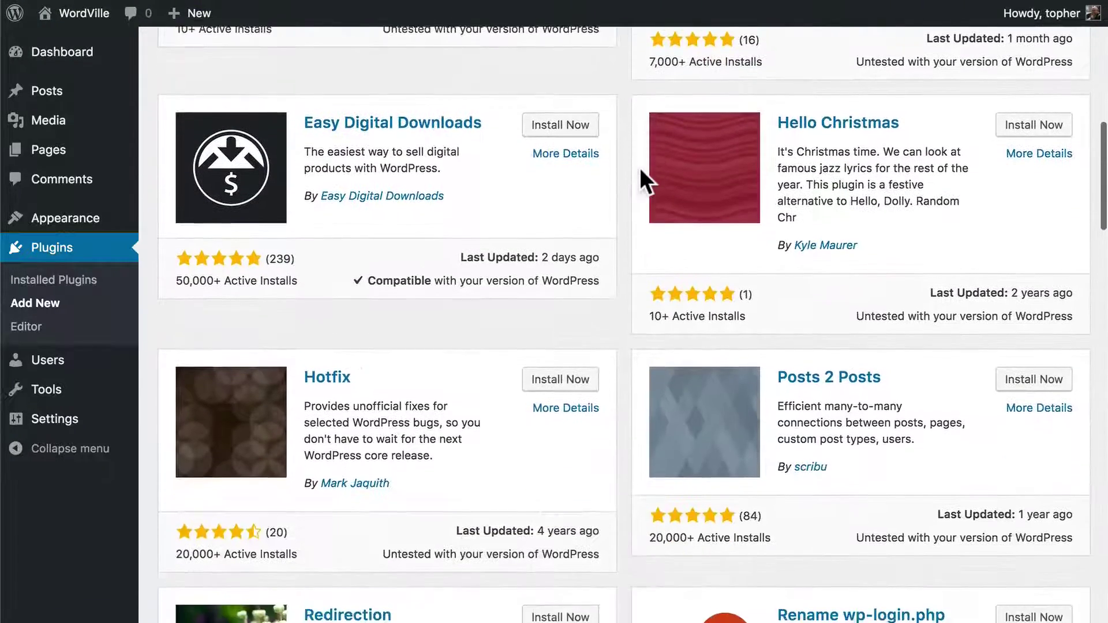
scroll(639, 167, "down", 1)
scroll(639, 167, "down", 2)
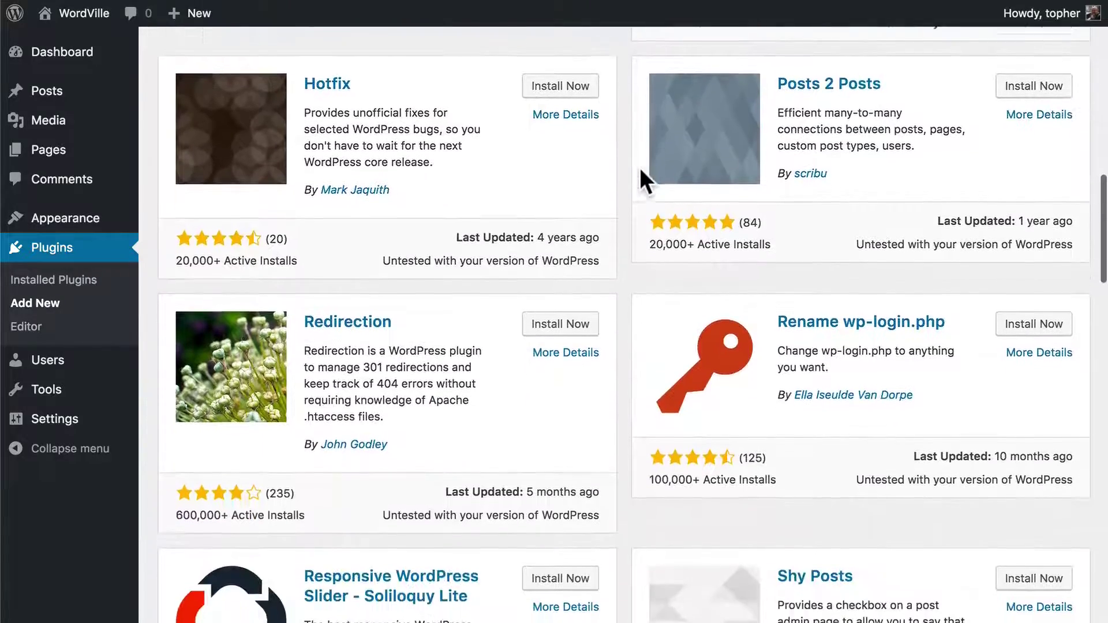
scroll(639, 167, "down", 8)
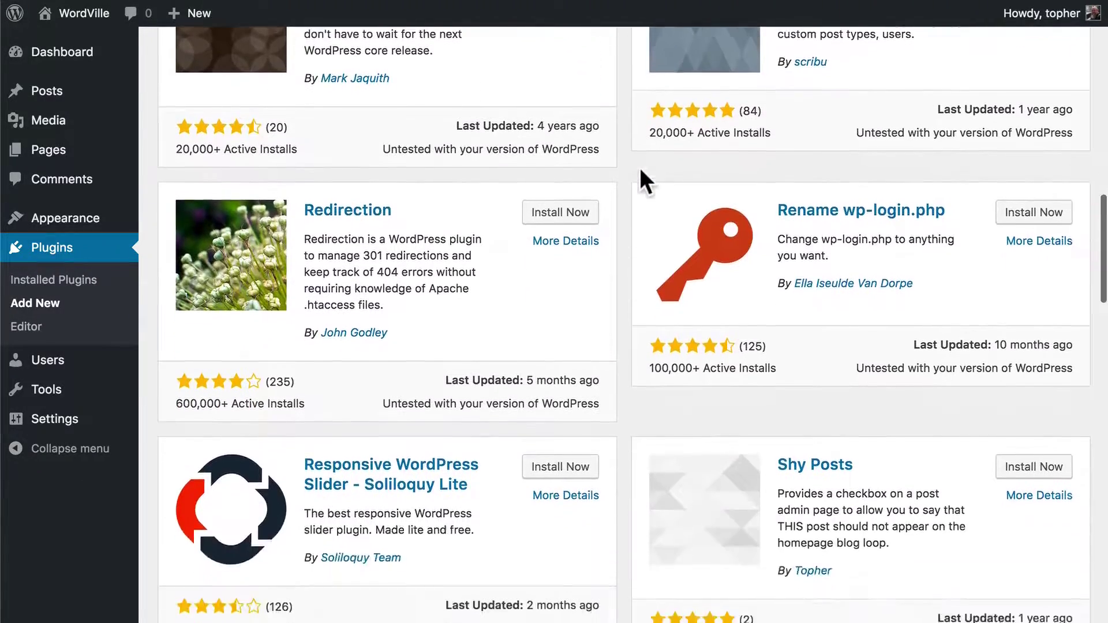
scroll(608, 122, "up", 20)
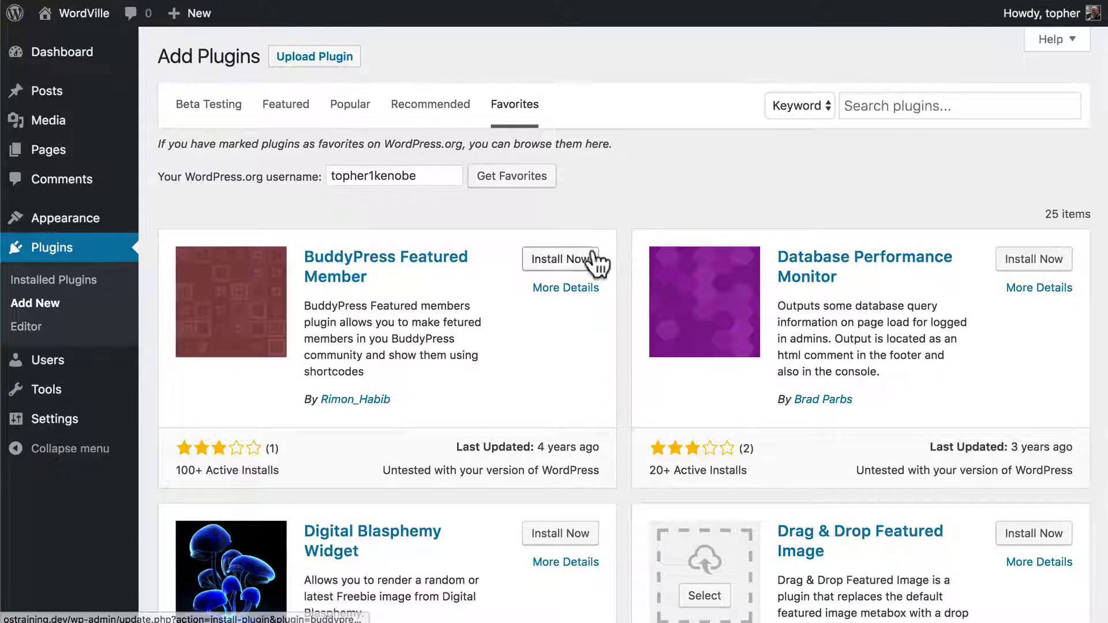
scroll(621, 245, "down", 12)
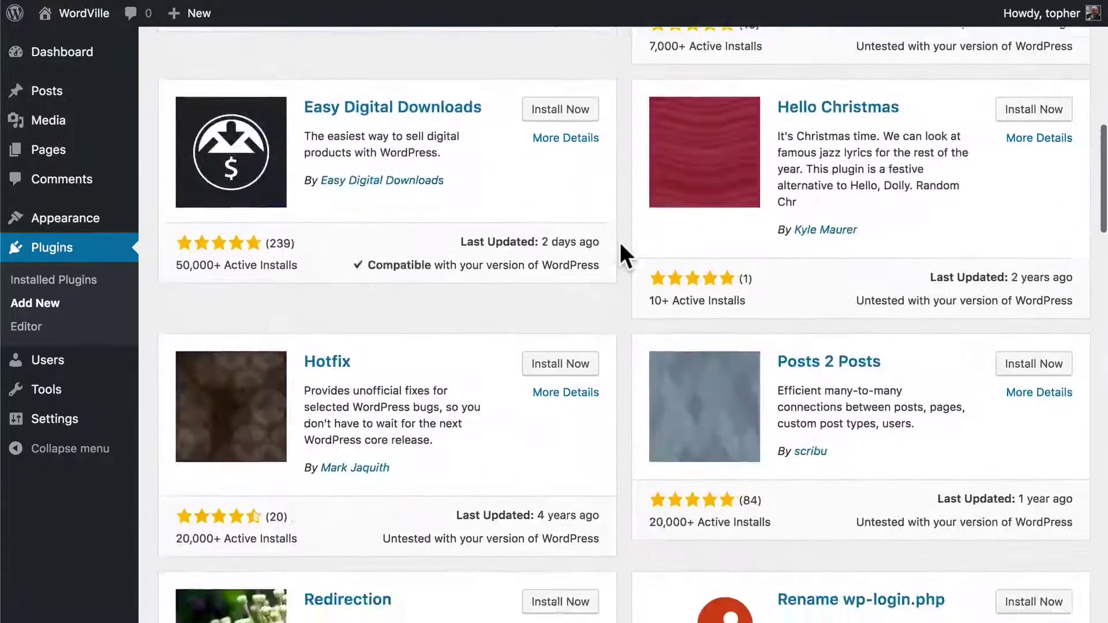
scroll(619, 241, "down", 8)
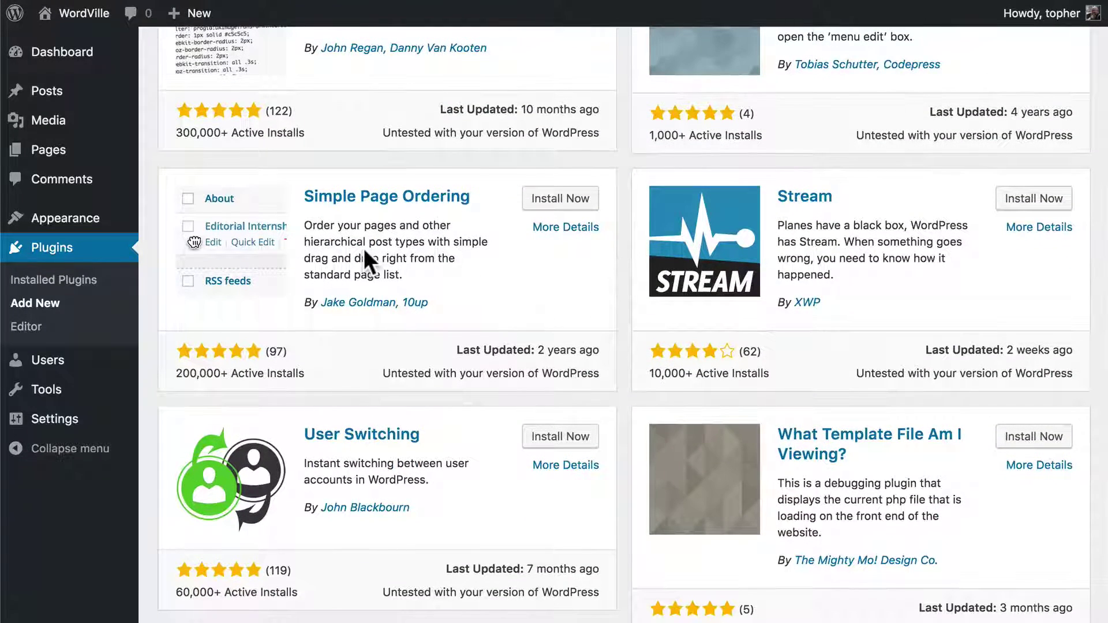
Install and activate the Simple Page Ordering plugin from the favorites
left_click(550, 203)
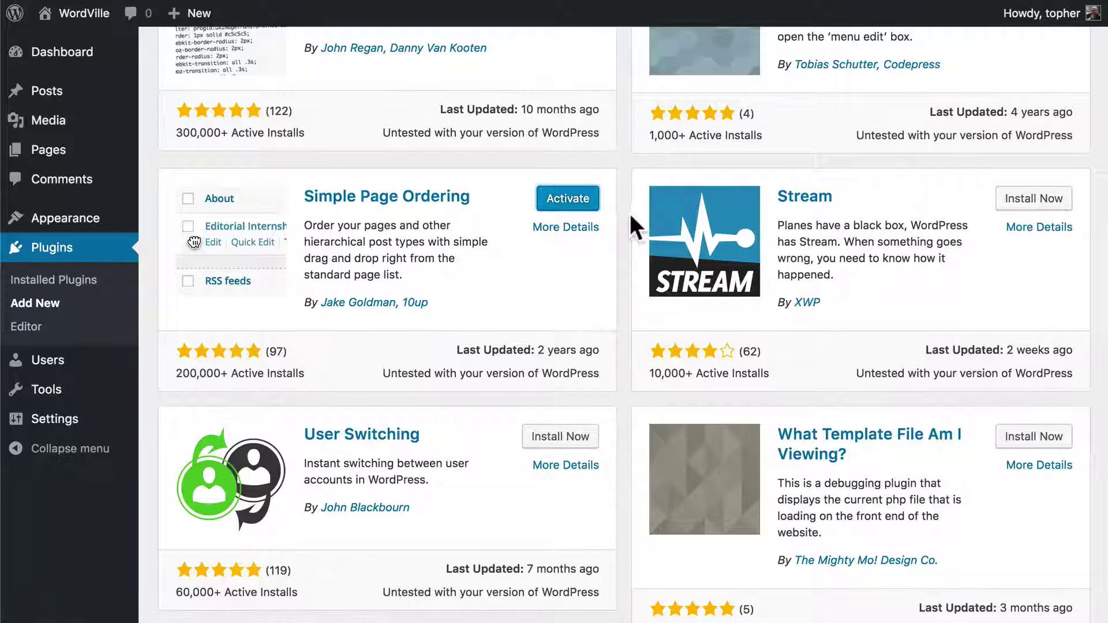
left_click(568, 199)
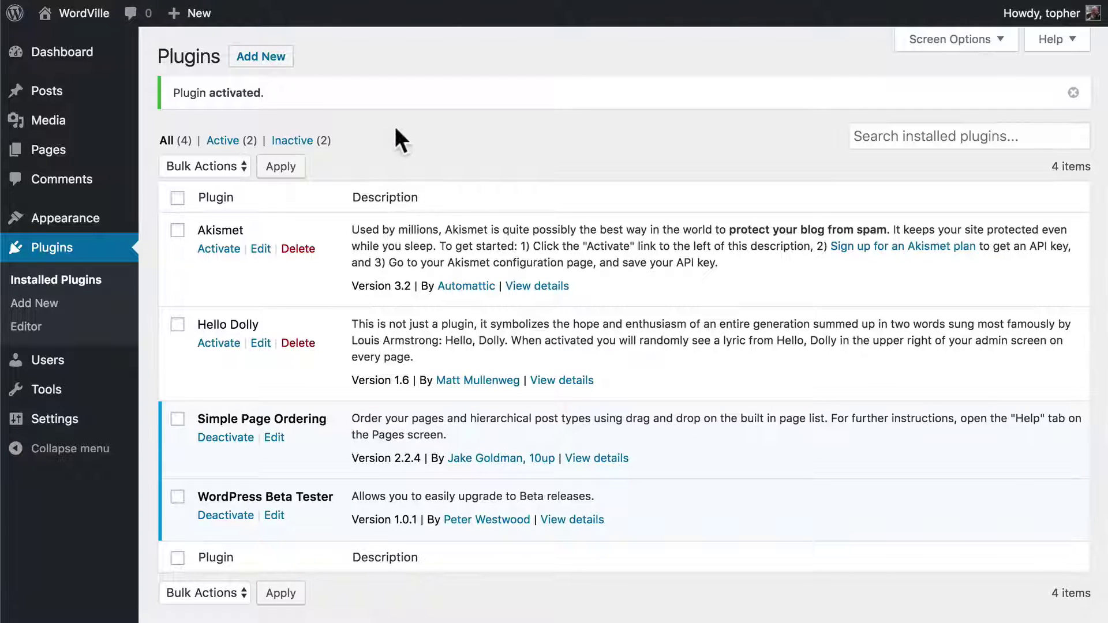
In the Pages list, try moving Aquarium beneath Civics as a child page and below Home Safety, returning it above Civics each time
left_click(75, 153)
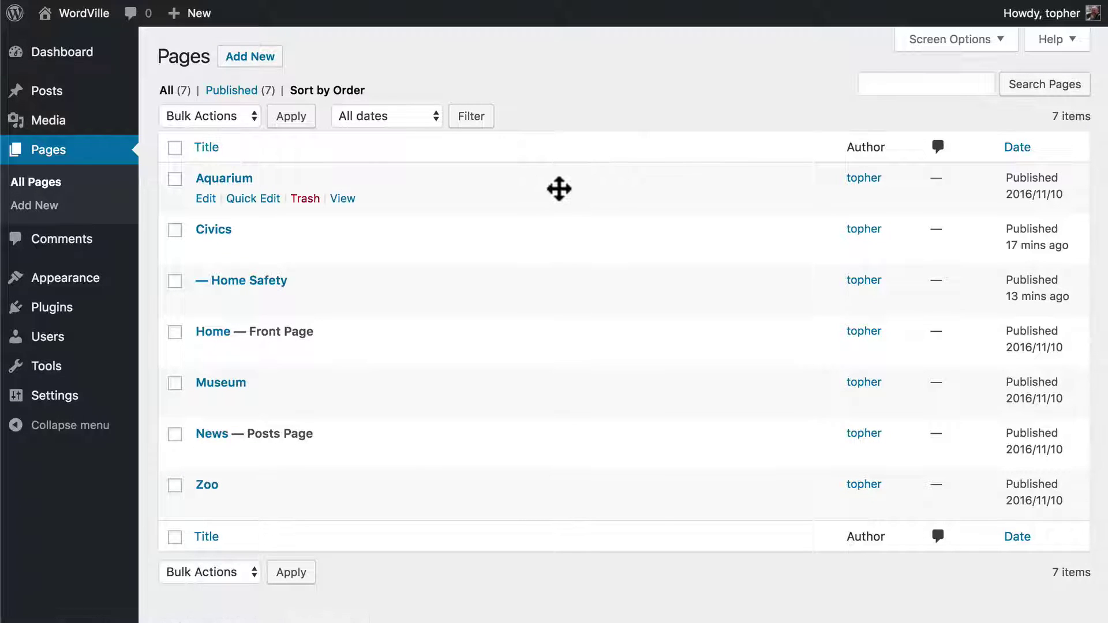
left_click_drag(558, 188, 559, 242)
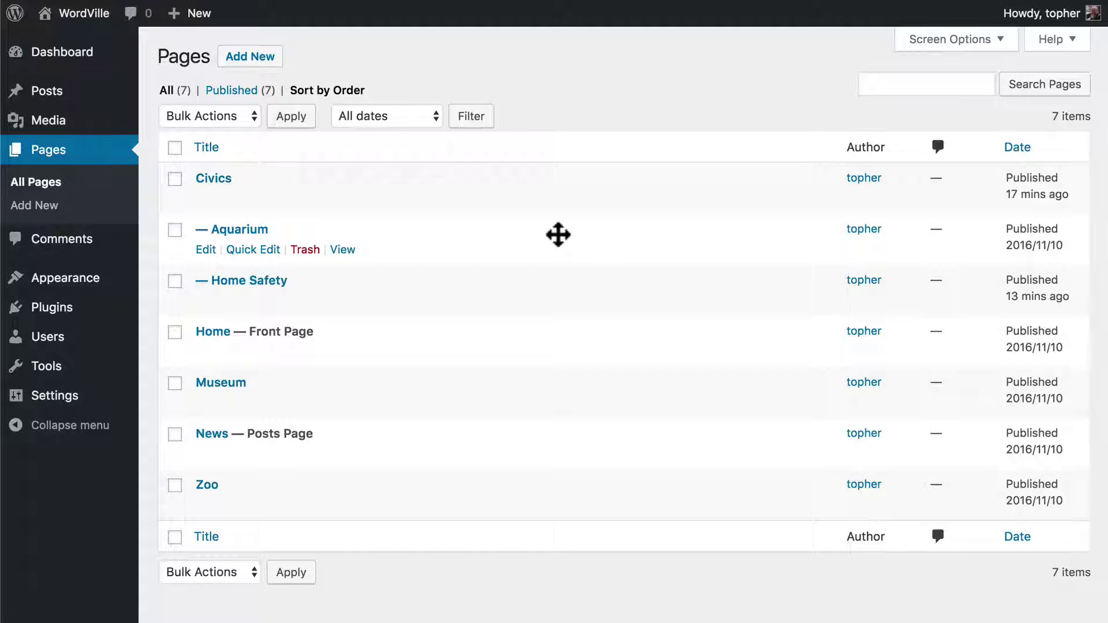
mouse_move(558, 234)
left_mouse_down()
mouse_move(556, 185)
mouse_move(569, 210)
mouse_move(564, 242)
left_mouse_up()
left_click_drag(562, 233, 517, 190)
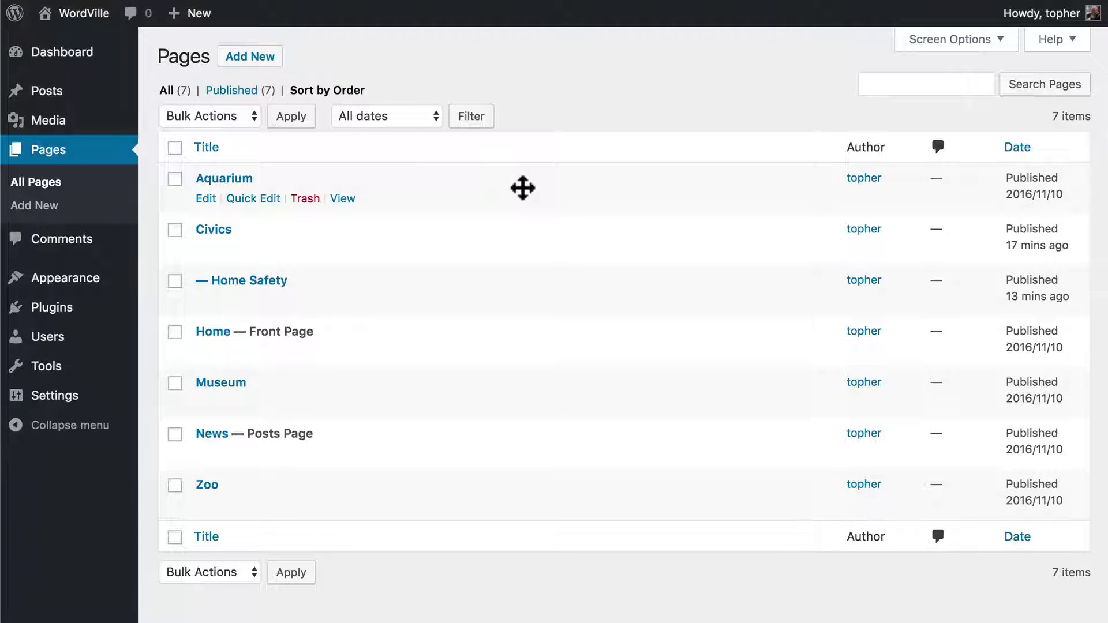
left_click_drag(521, 188, 527, 292)
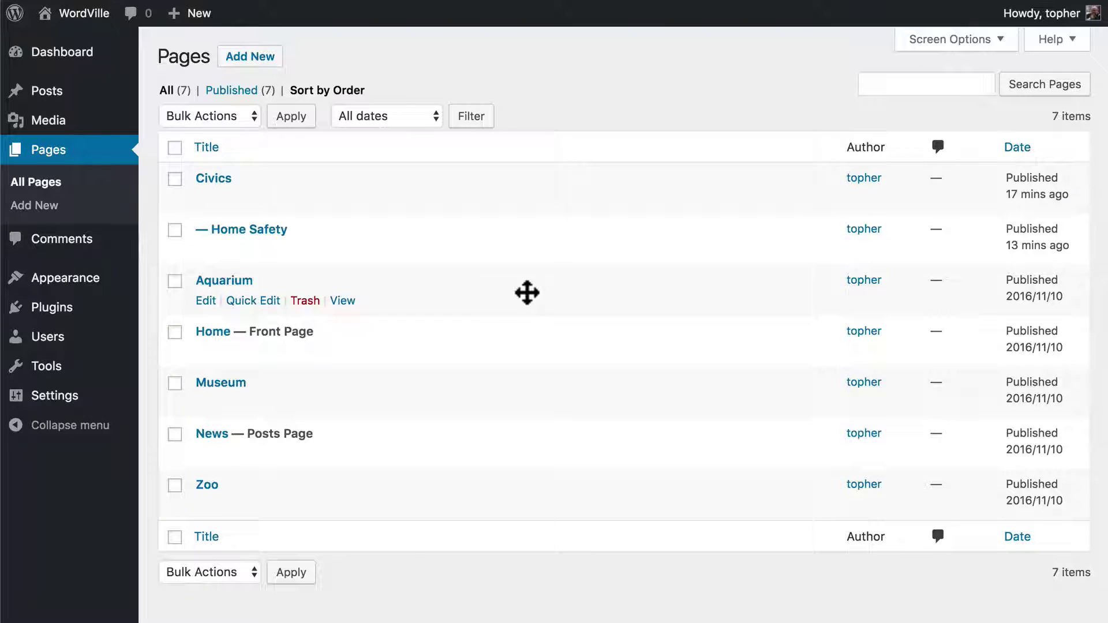
left_click_drag(527, 292, 521, 193)
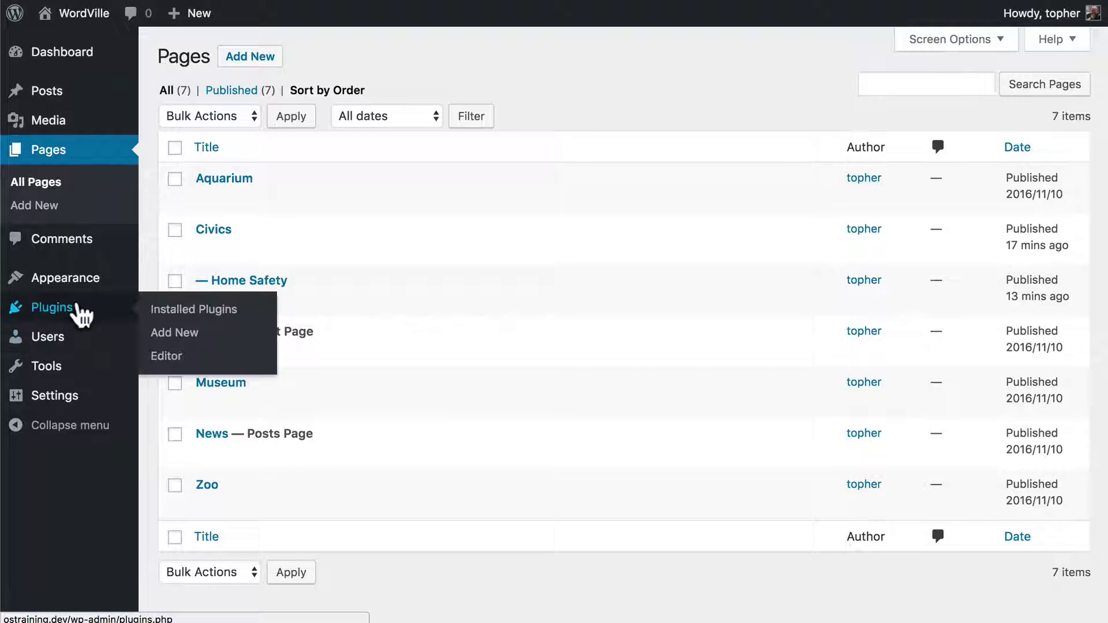
Activate the Akismet and Hello Dolly plugins together with a bulk action on the installed plugins list
left_click(56, 311)
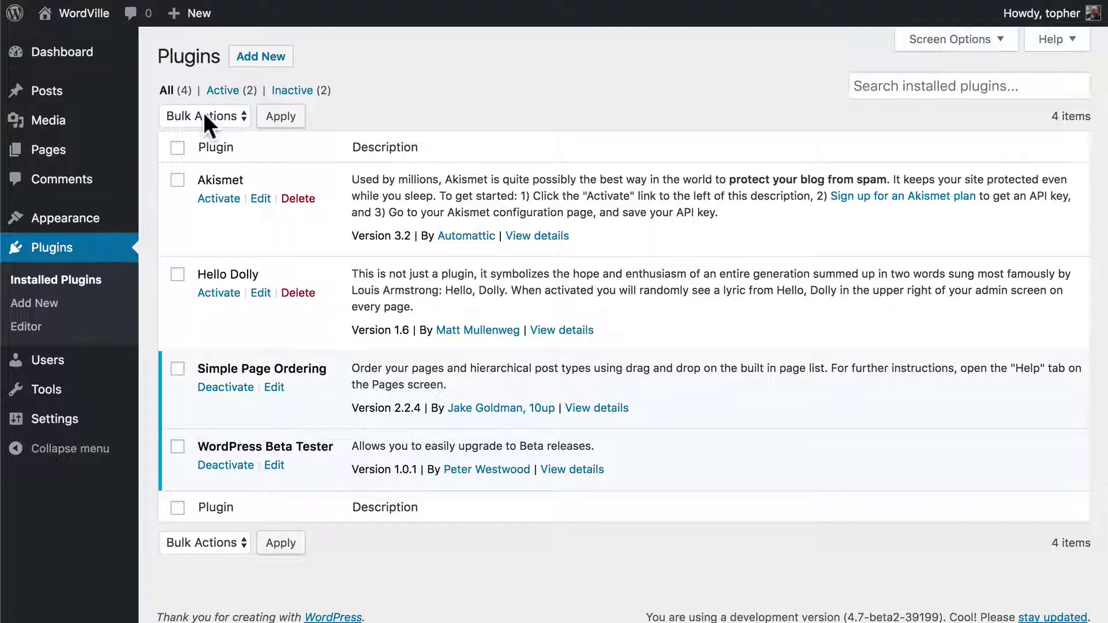
left_click(177, 180)
left_click(177, 274)
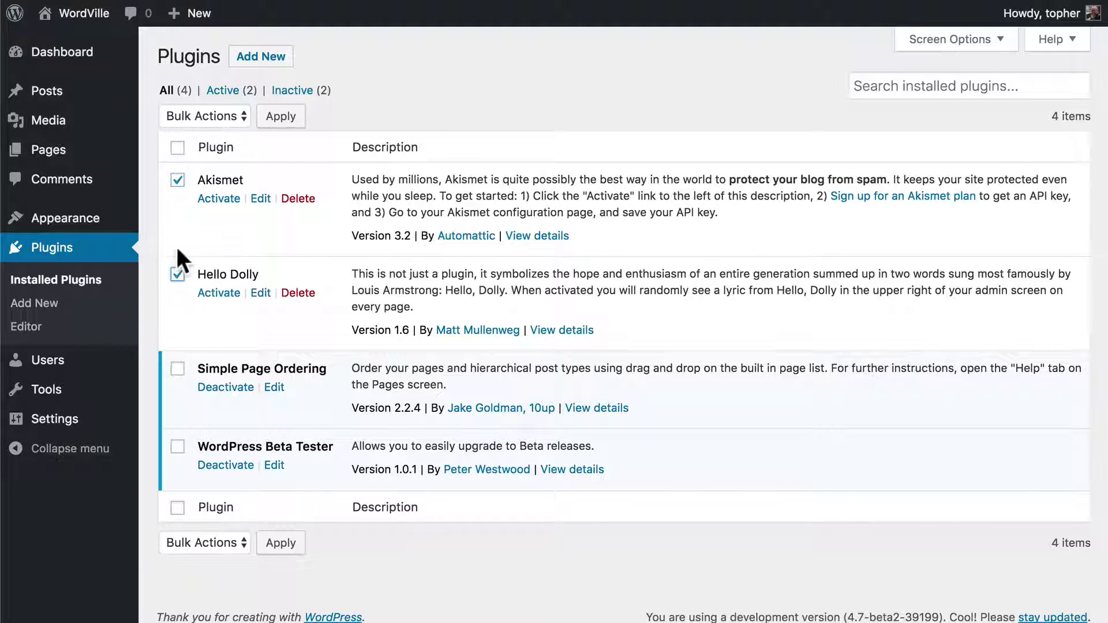
left_click(203, 109)
left_click(203, 134)
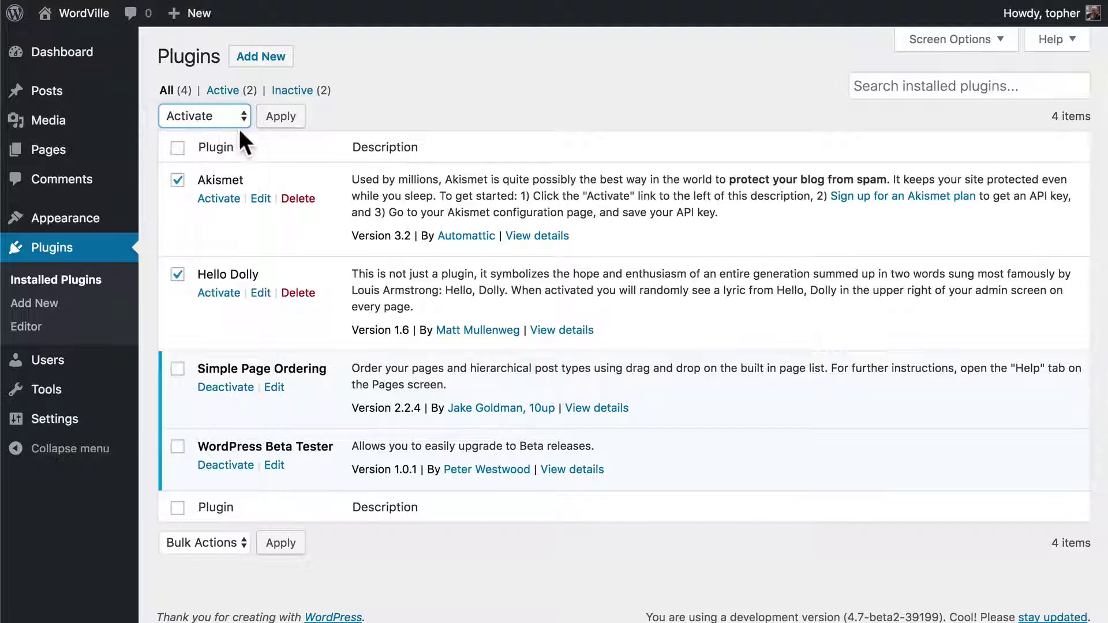
left_click(279, 120)
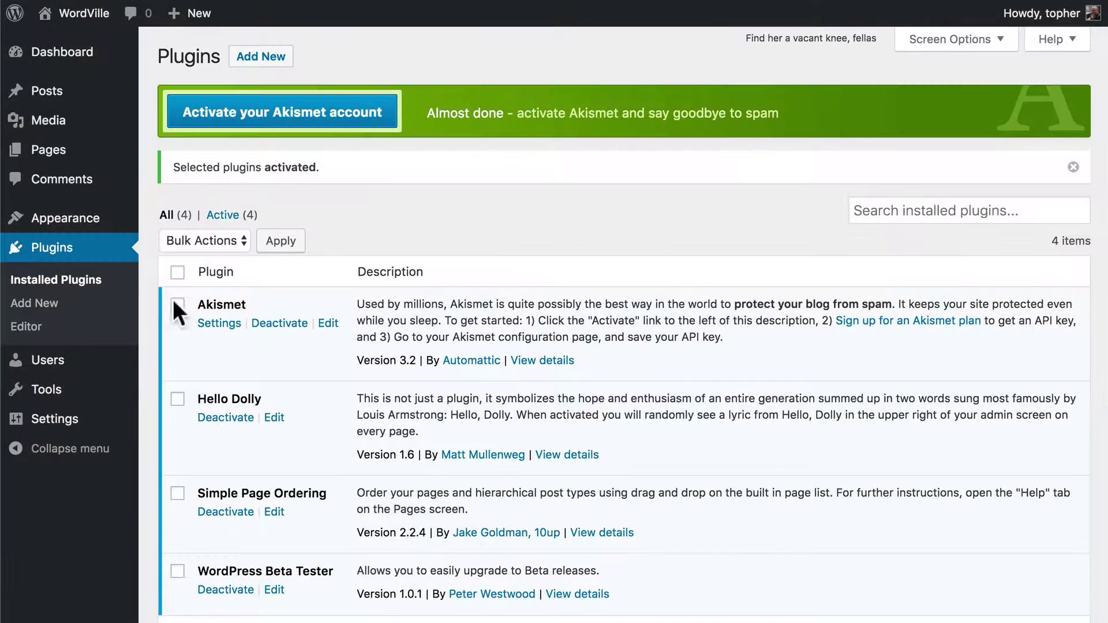
Deactivate Akismet and Hello Dolly together with a bulk action
left_click(177, 304)
left_click(177, 399)
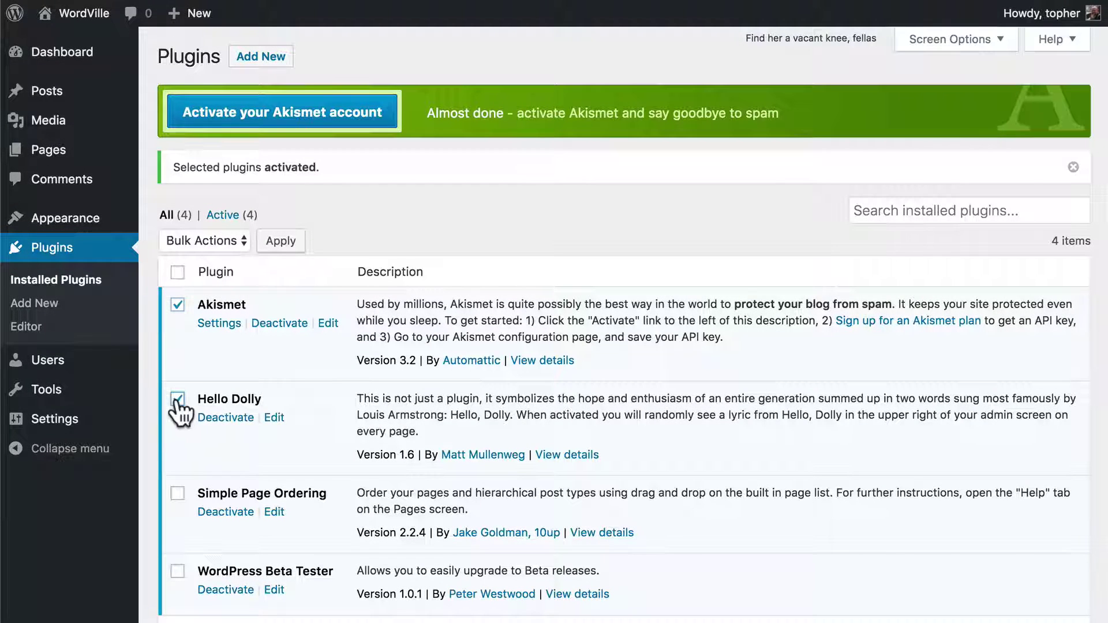
left_click(197, 243)
left_click(191, 271)
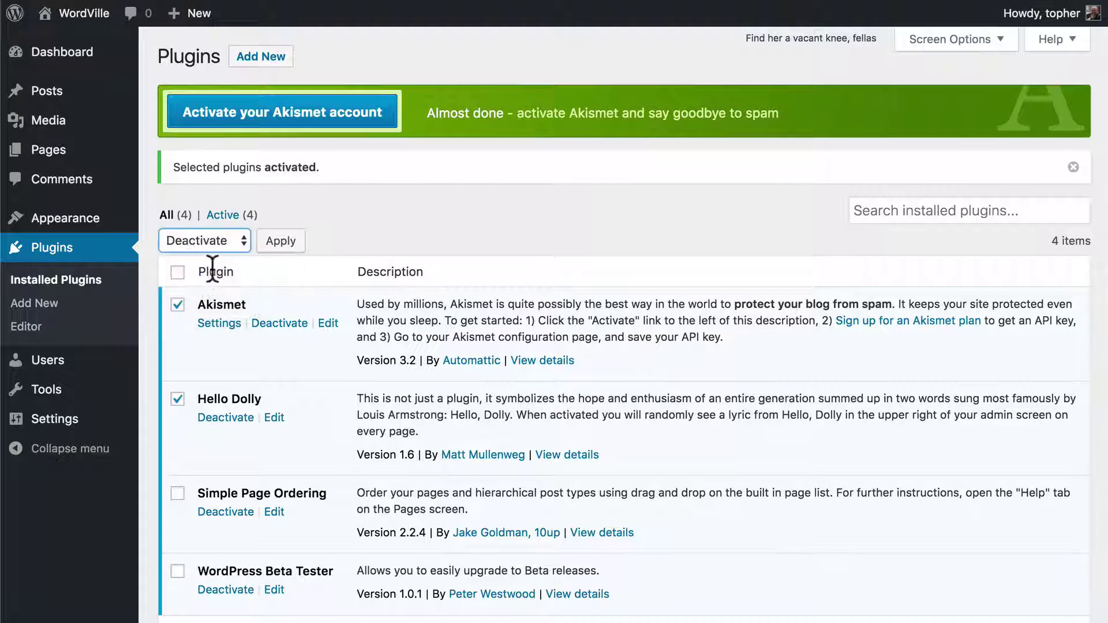
left_click(281, 244)
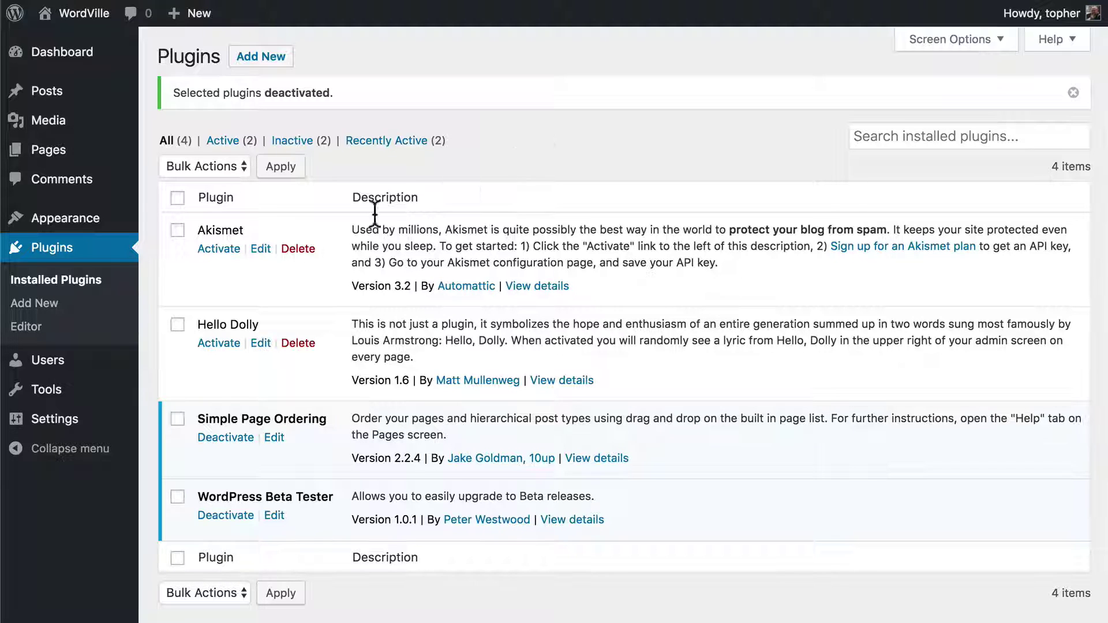
Examine the Two-Factor plugin's details from the Add Plugins page, including its description and Other Notes, and close them
left_click(77, 319)
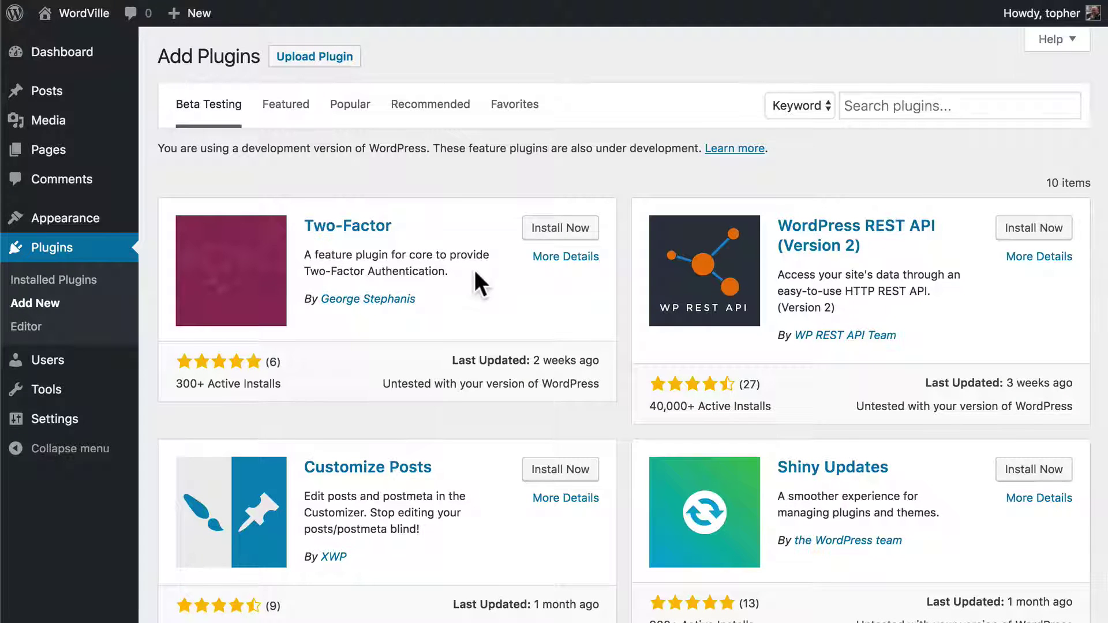
left_click(568, 259)
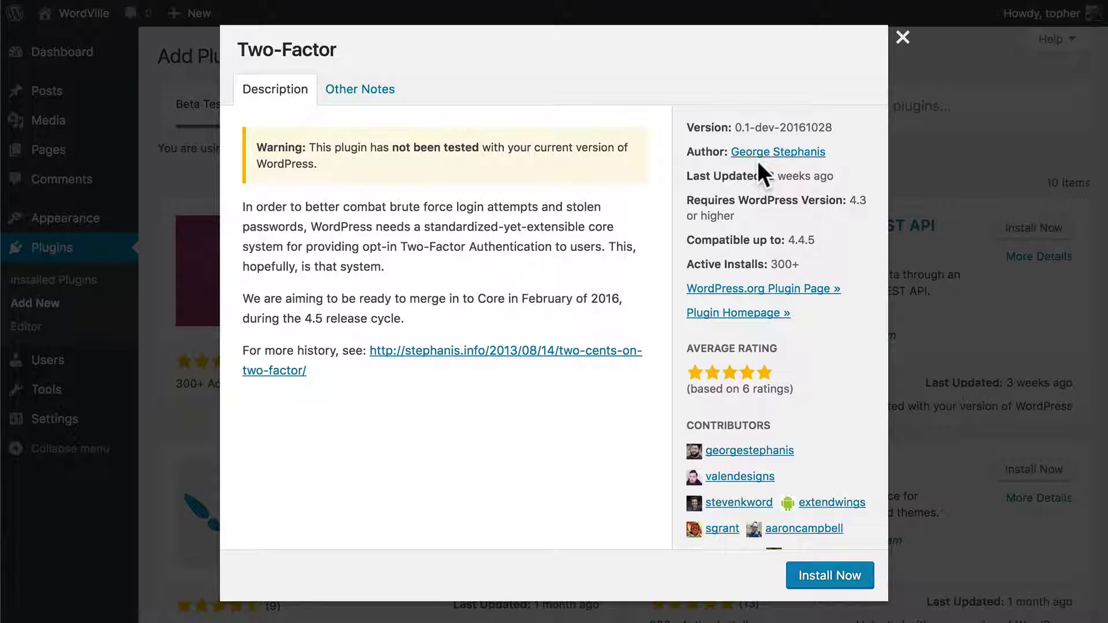
scroll(775, 300, "down", 2)
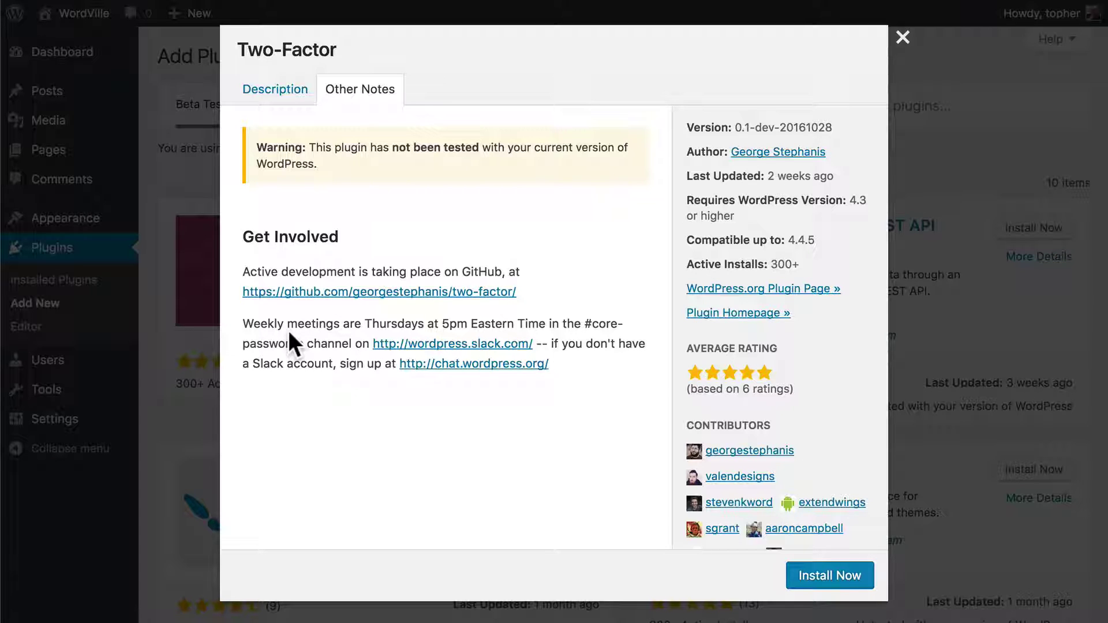
left_click(901, 36)
Examine the Front-end Editor for WordPress plugin's details, including its features, version compatibility, rating breakdown and contributors
scroll(782, 212, "down", 5)
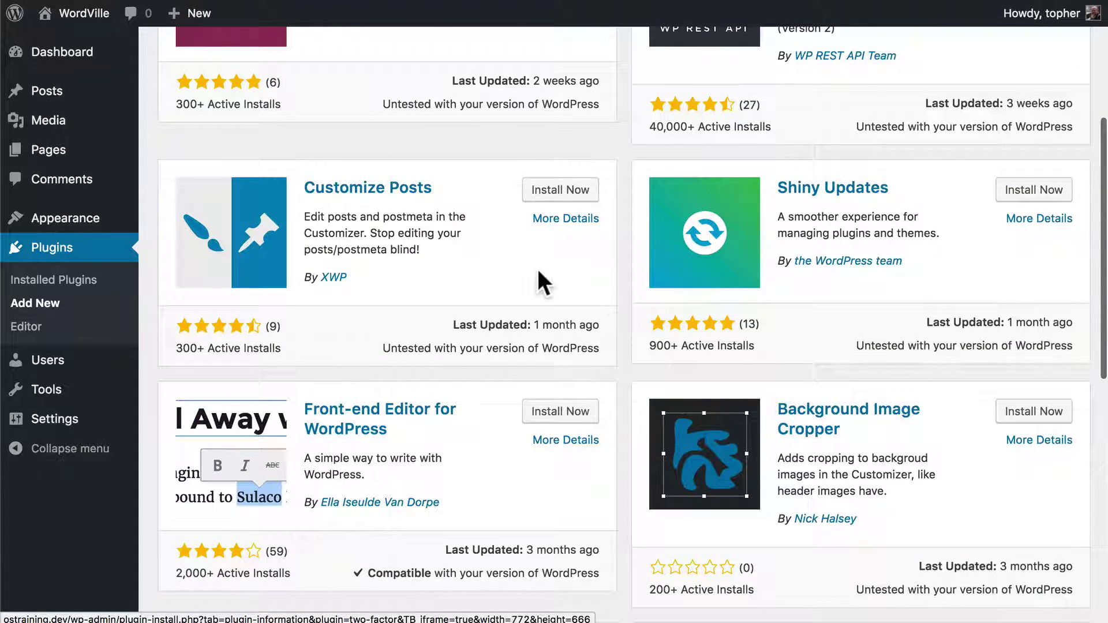
scroll(541, 283, "down", 3)
left_click(550, 300)
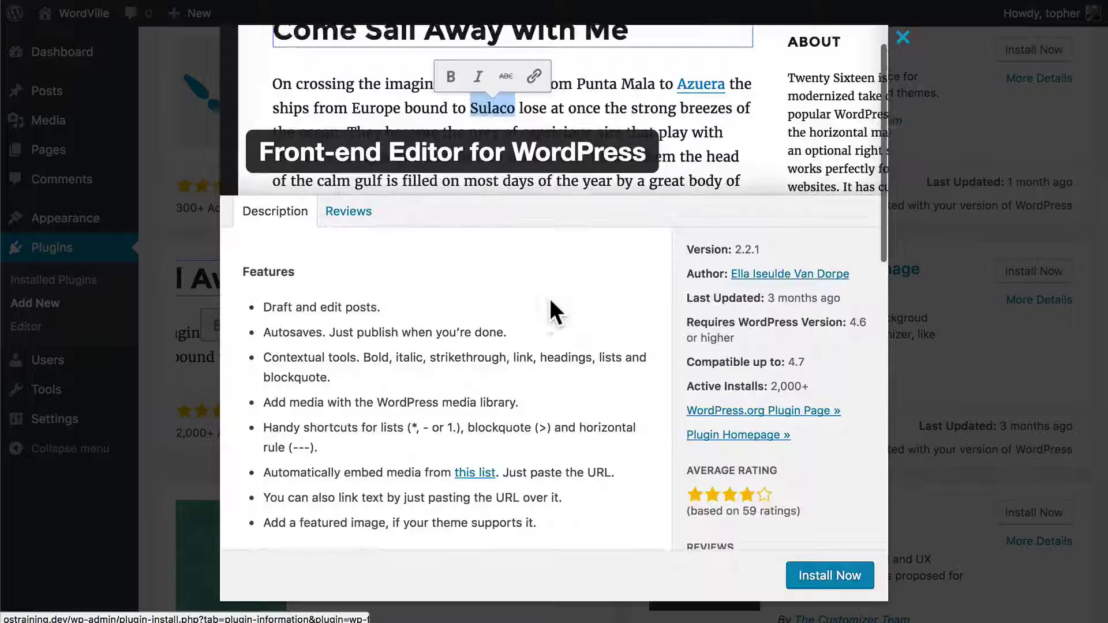
scroll(549, 299, "down", 5)
scroll(549, 299, "down", 2)
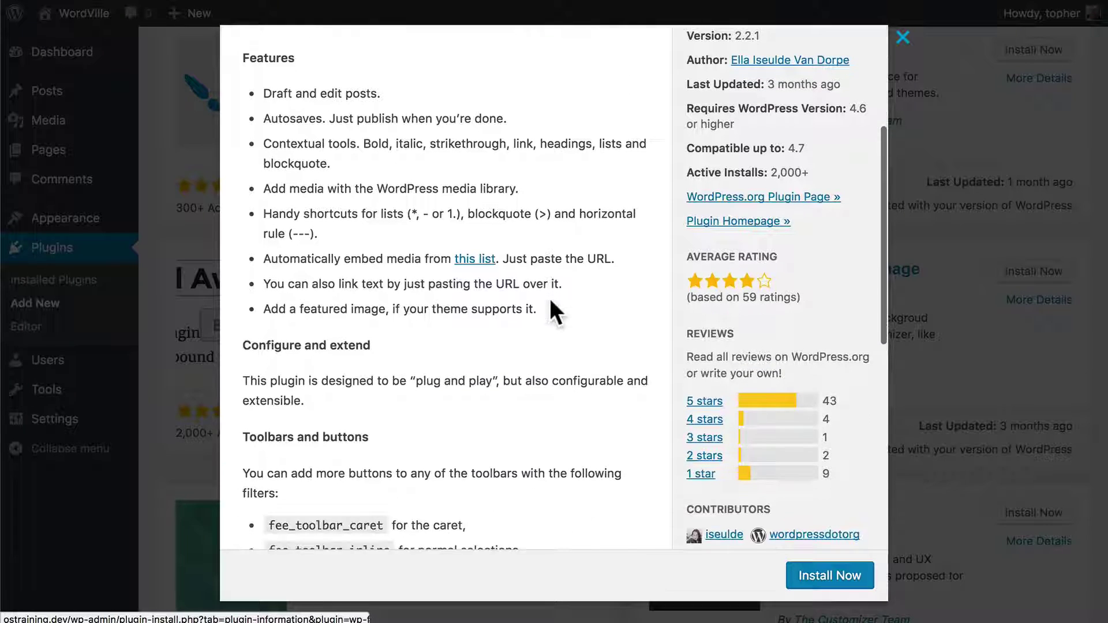
scroll(549, 299, "up", 3)
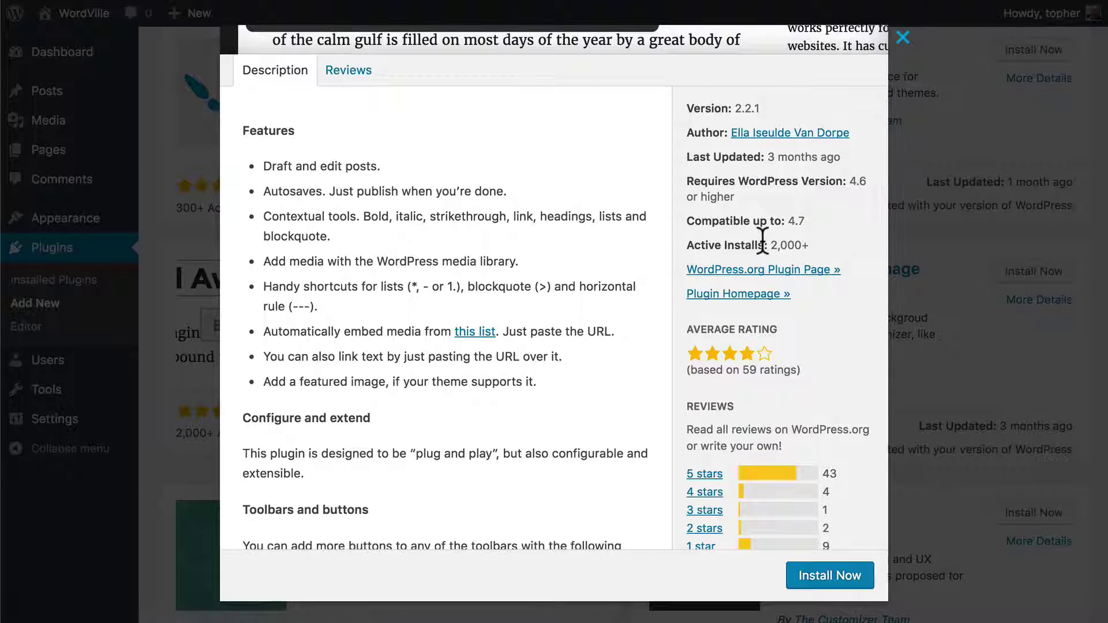
scroll(806, 224, "down", 4)
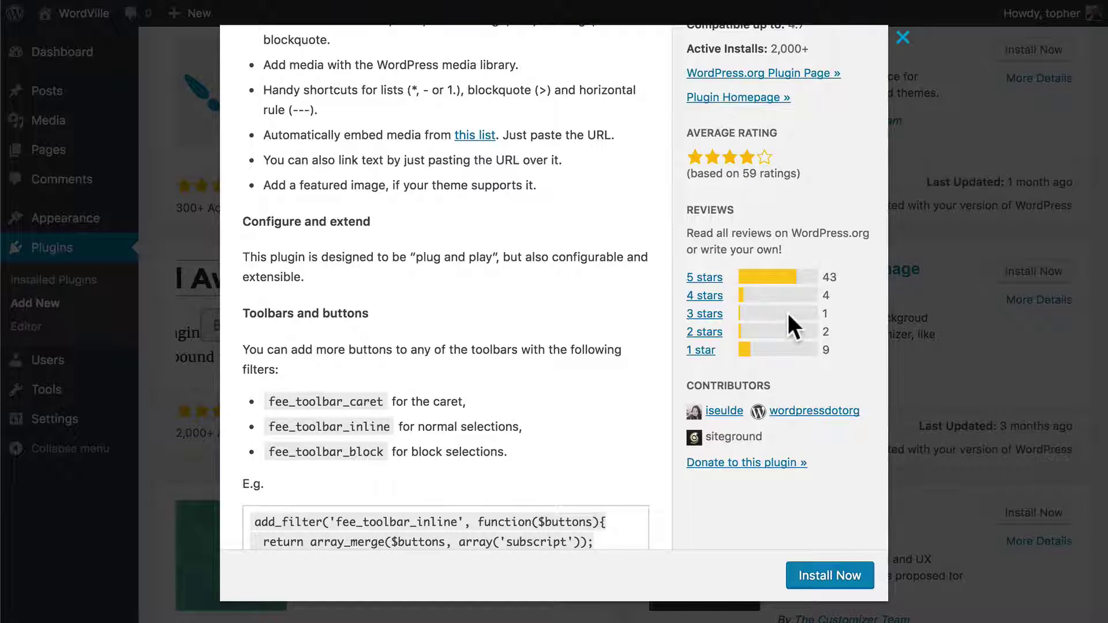
scroll(788, 313, "up", 8)
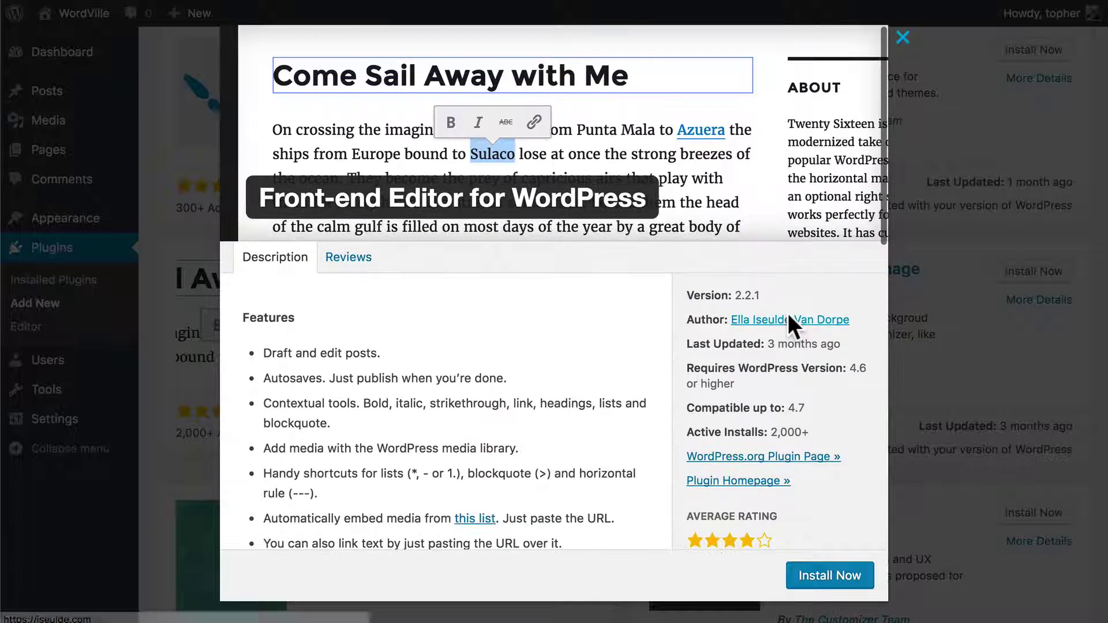
Read the user reviews of Front-end Editor for WordPress and close its details
left_click(342, 264)
scroll(551, 323, "down", 10)
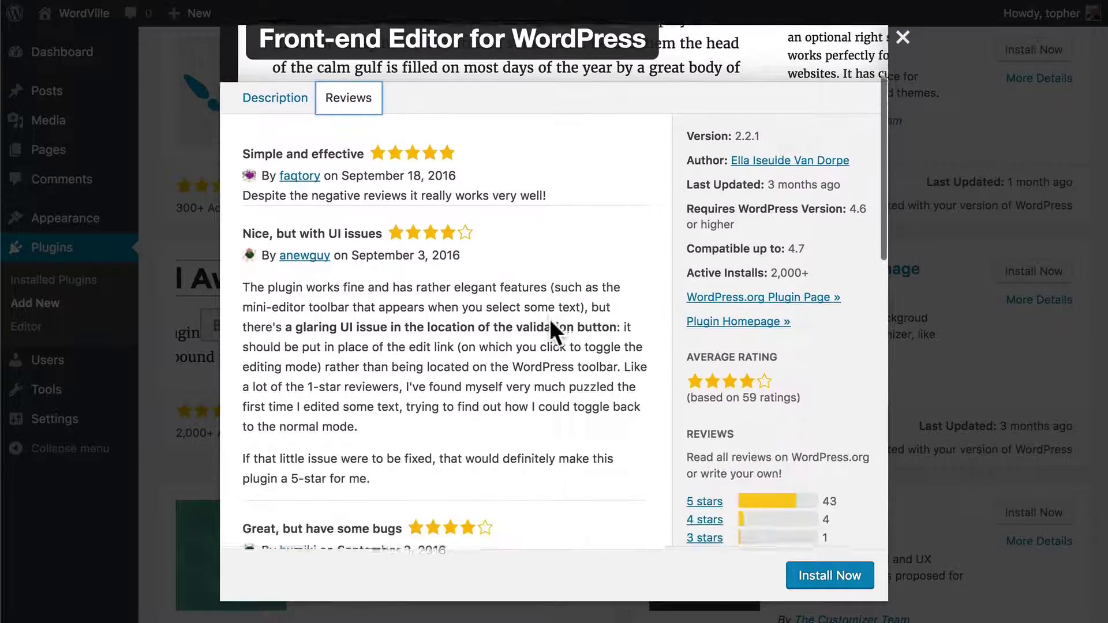
scroll(549, 320, "up", 8)
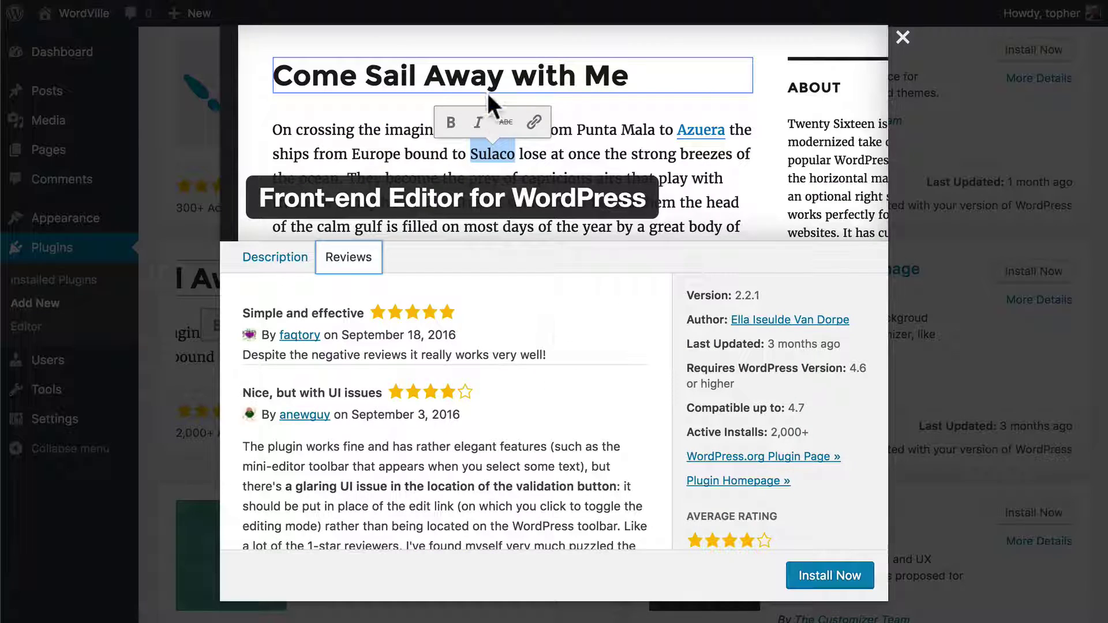
left_click(902, 38)
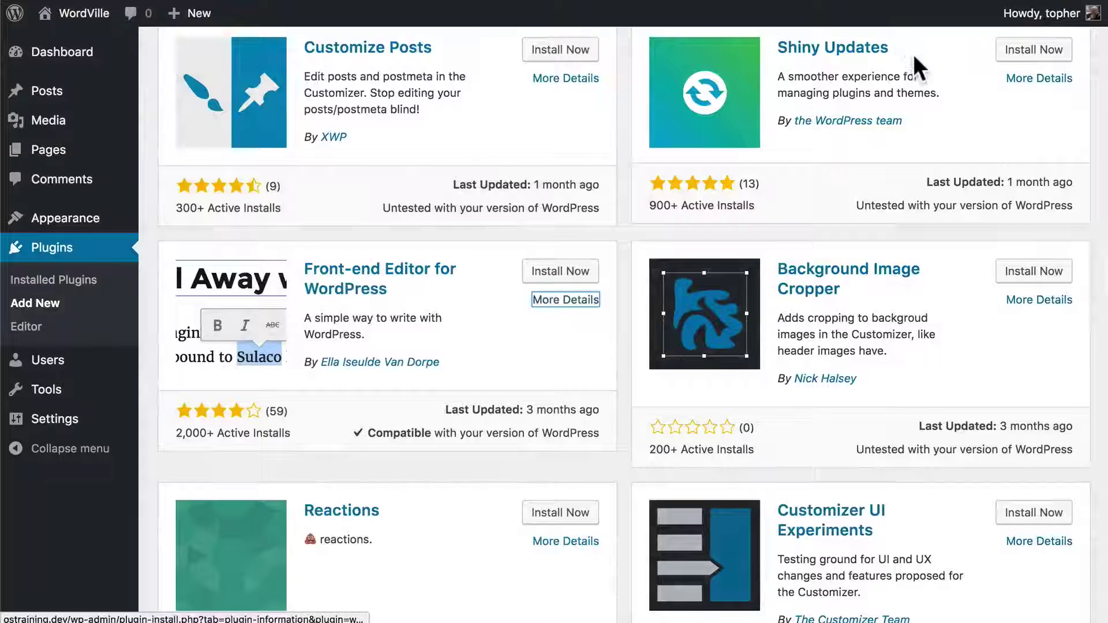
left_click(968, 351)
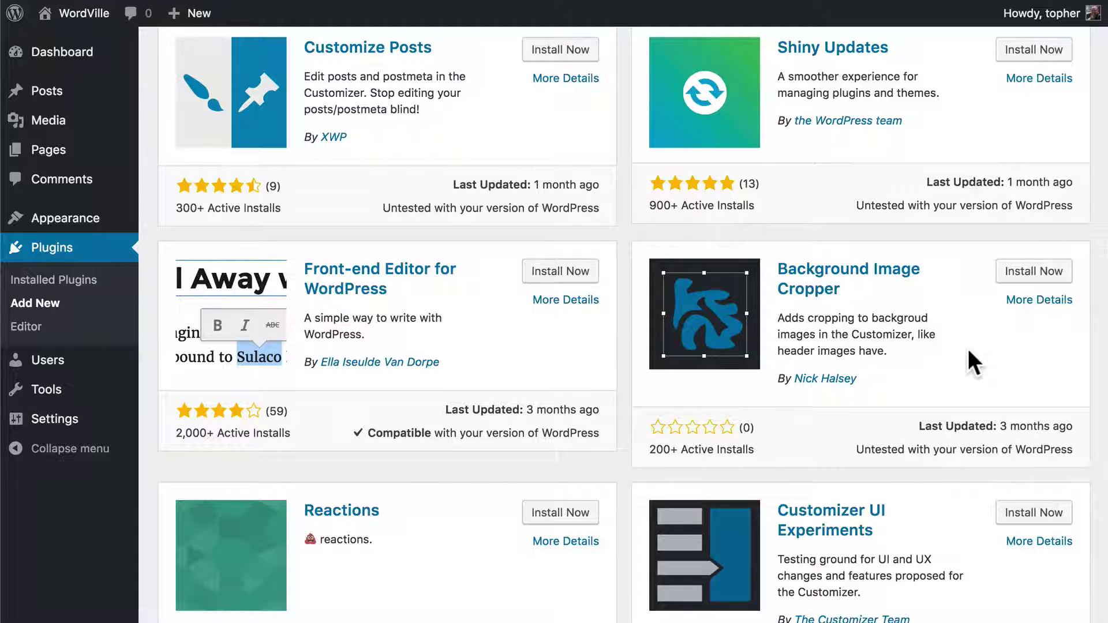
Deactivate the Simple Page Ordering plugin and delete it together with its data
left_click(37, 280)
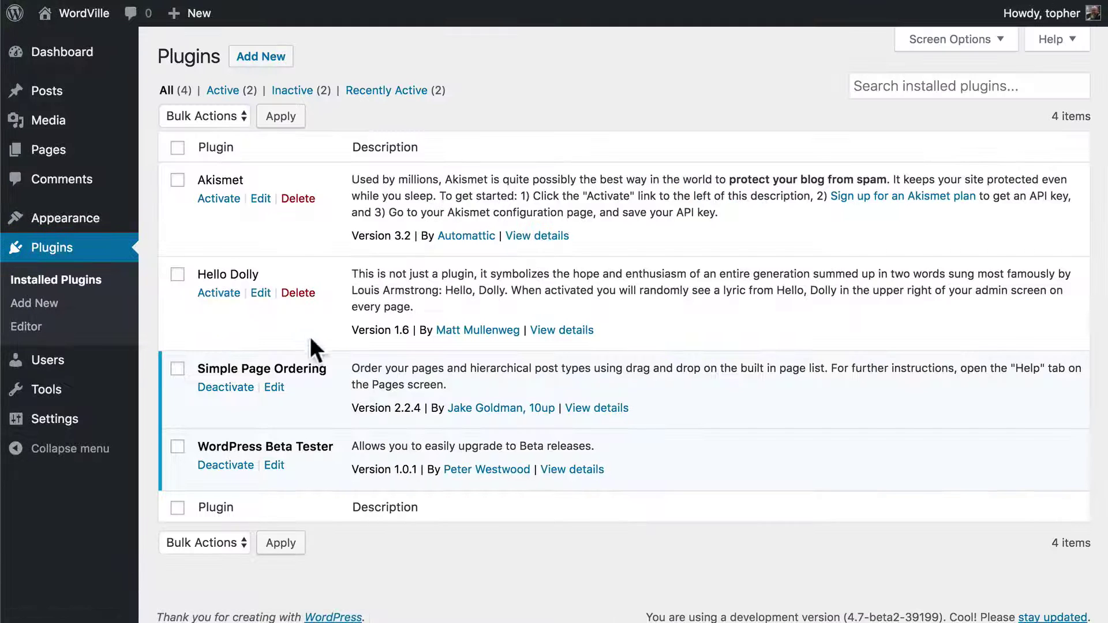
left_click(213, 388)
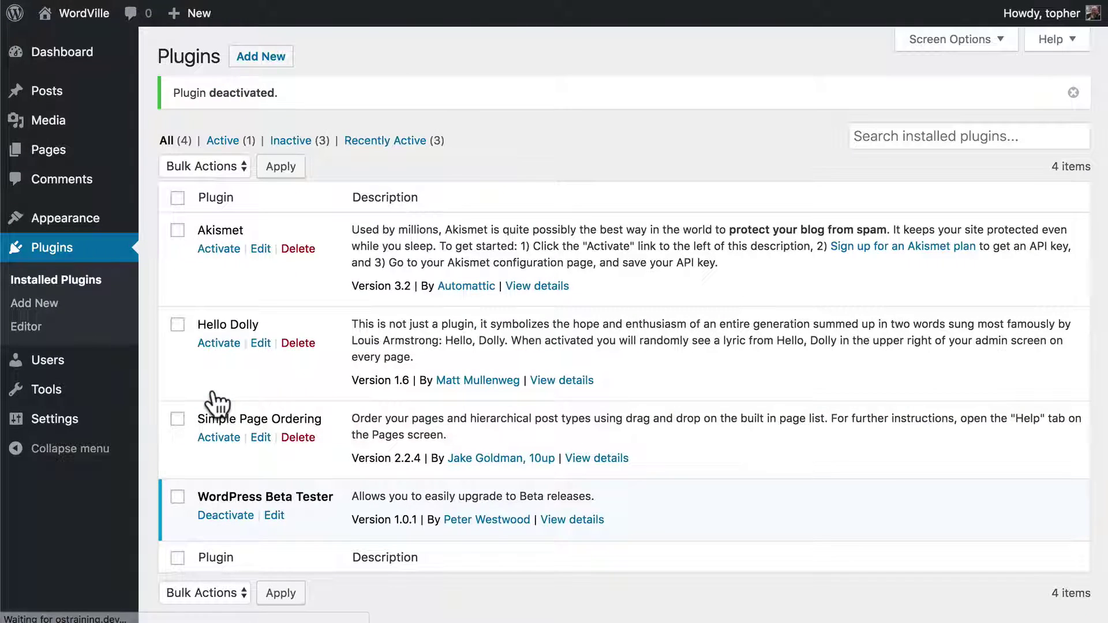
left_click(298, 437)
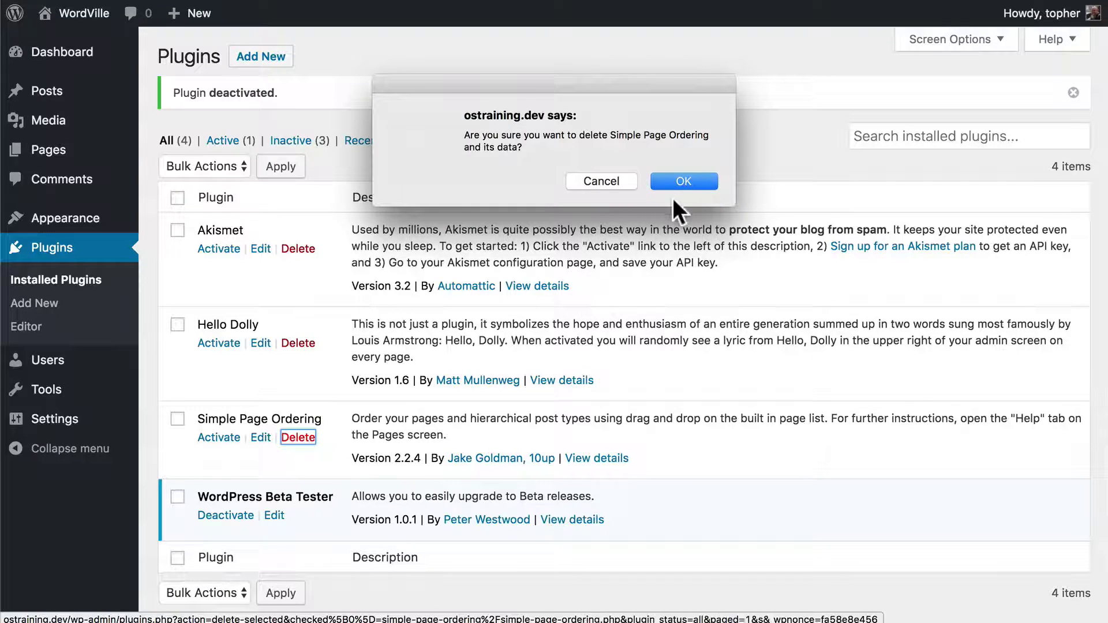
left_click(683, 181)
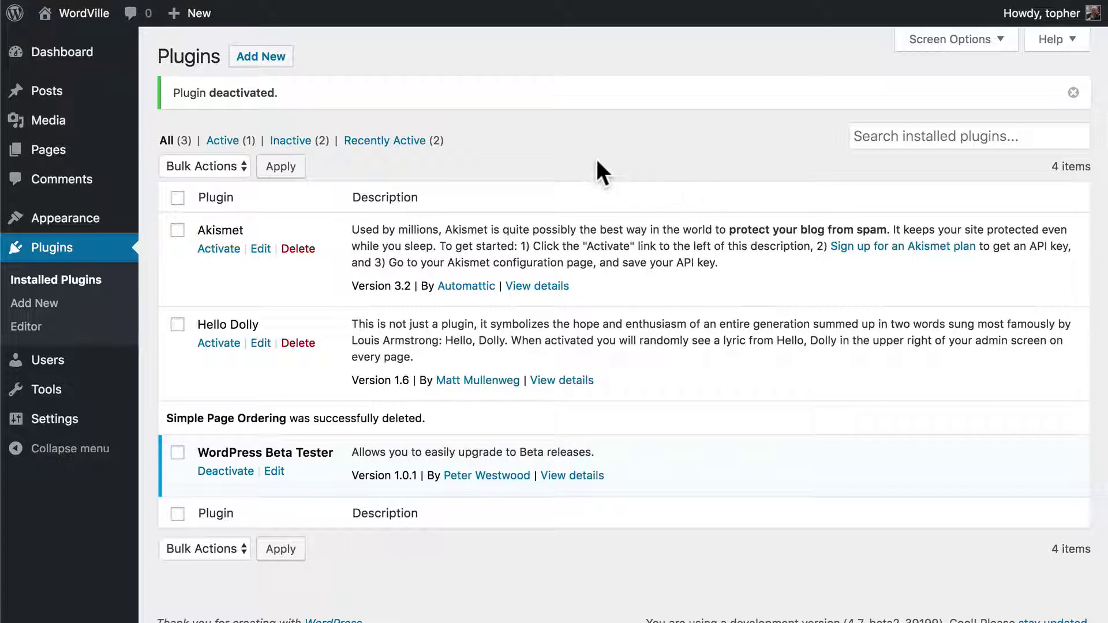
Delete the Akismet and Hello Dolly plugins together with a bulk action
left_click(177, 231)
left_click(178, 325)
left_click(197, 159)
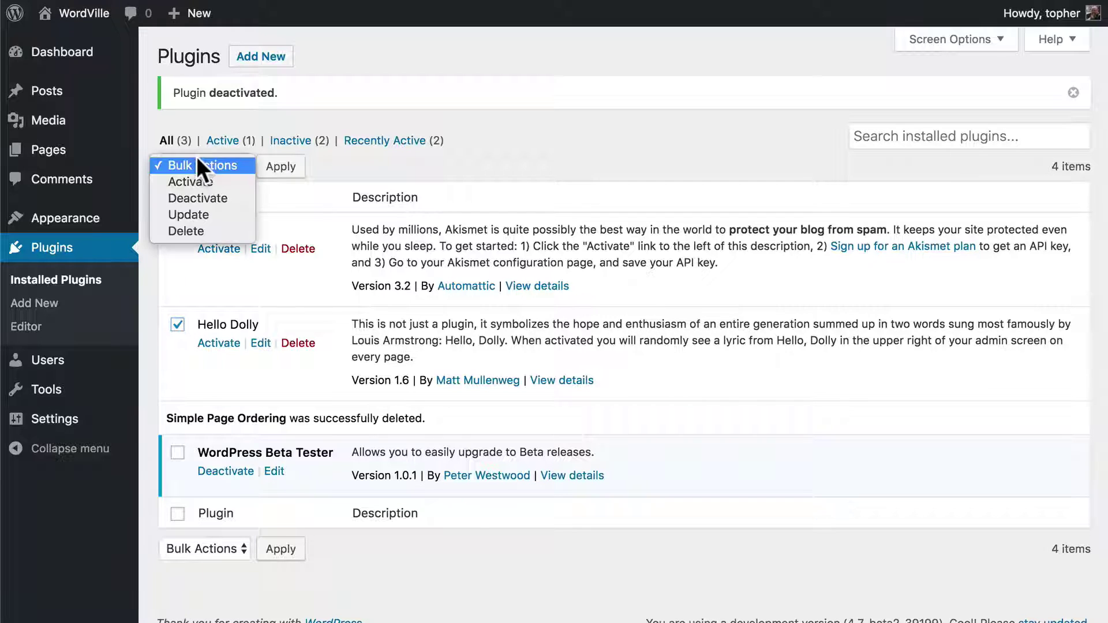
left_click(193, 230)
left_click(282, 167)
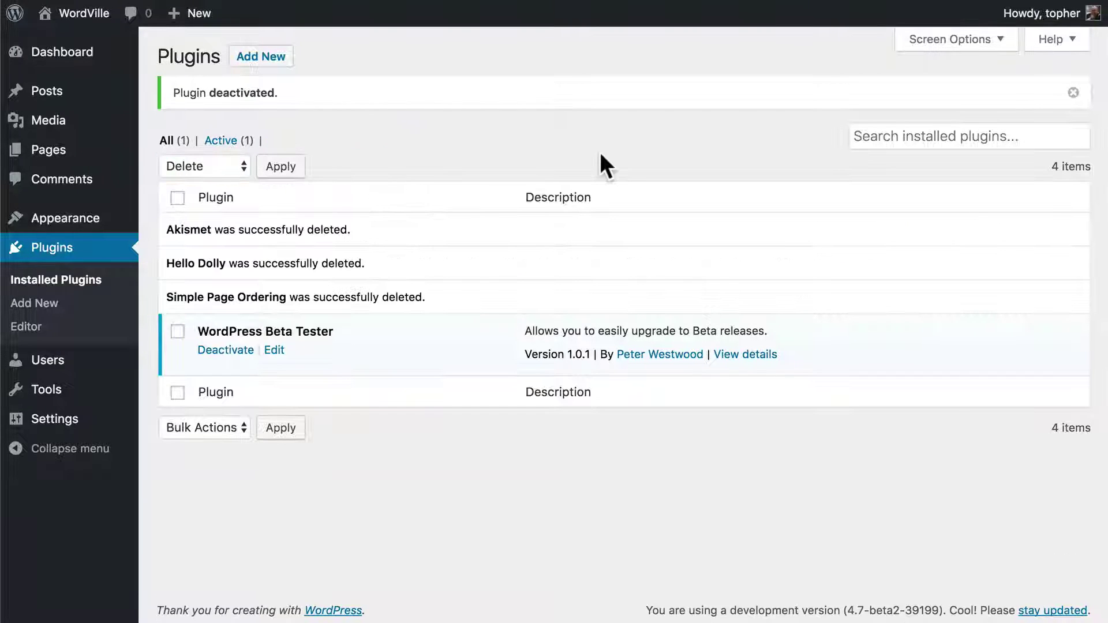